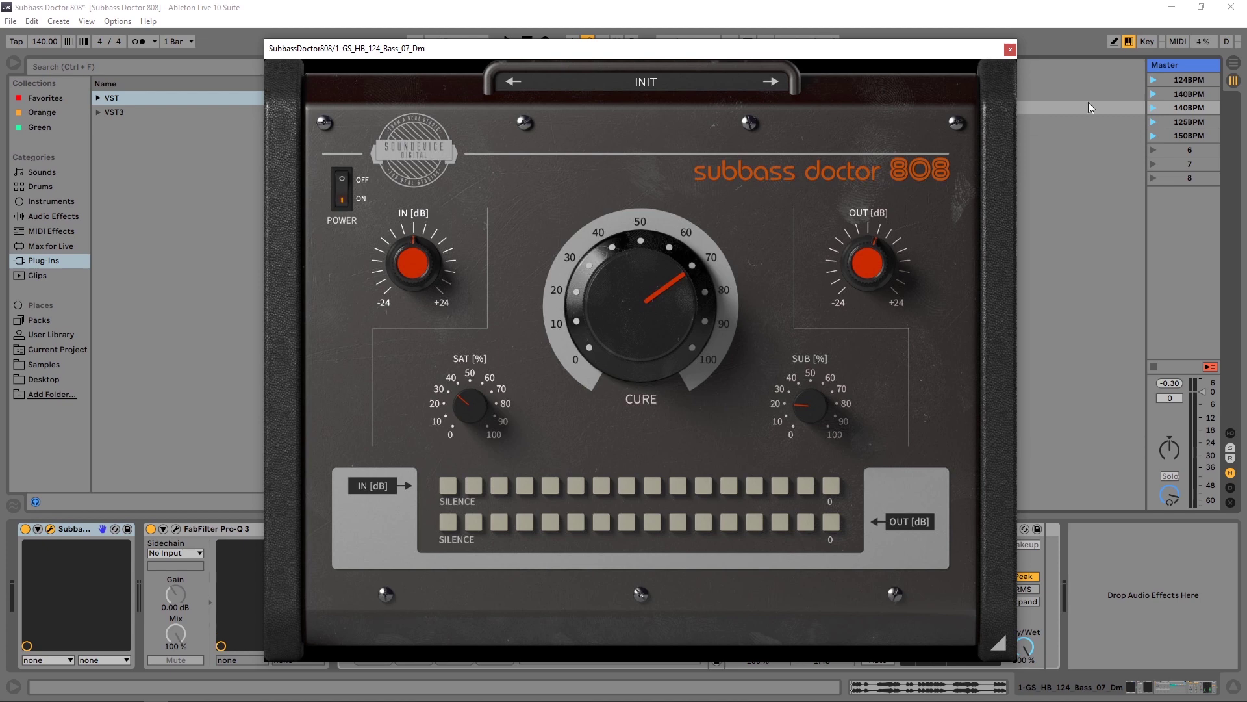
- Launch the 124BPM scene to hear the bass loop through the plug-in
left_click(1185, 79)
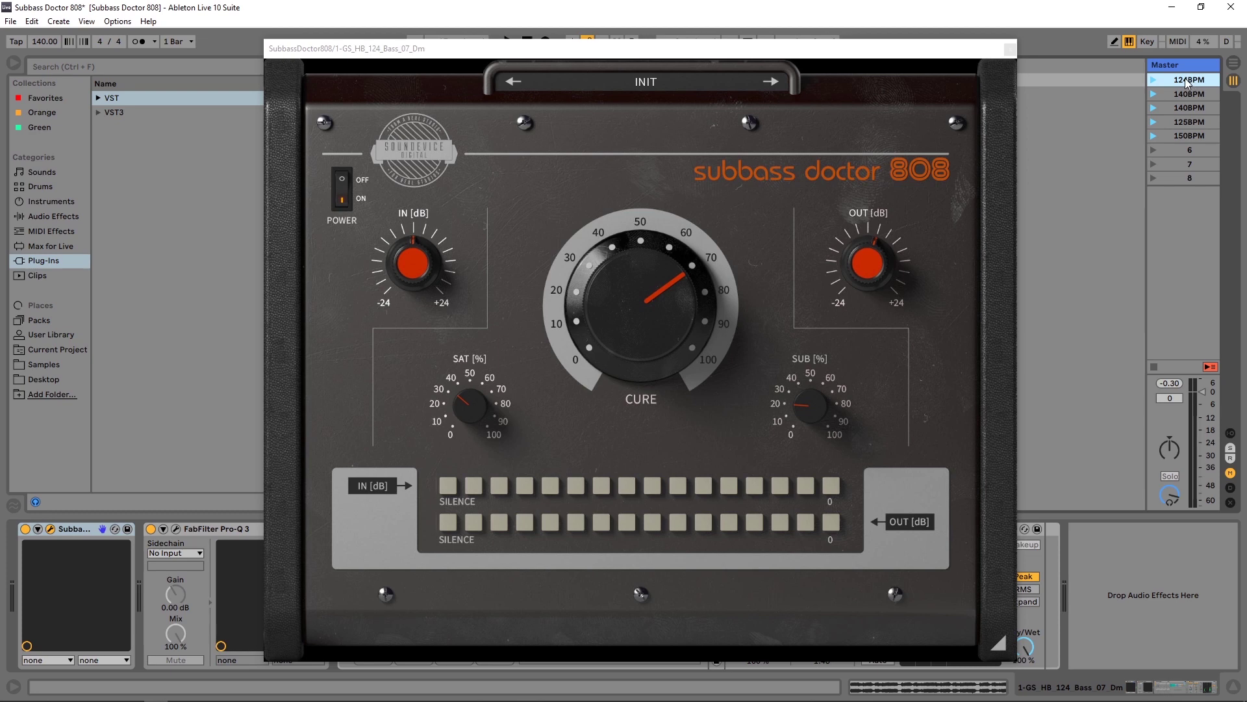
left_click(1152, 80)
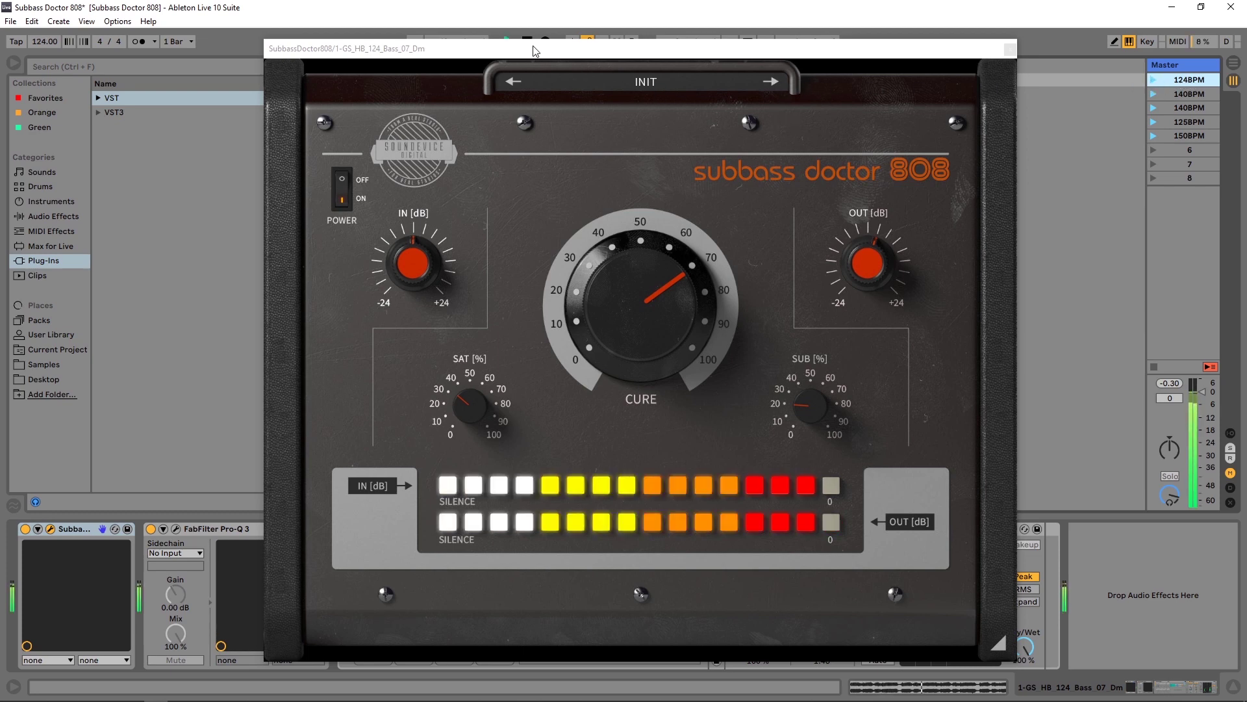
- Move the Subbass Doctor 808 window aside to reveal the tracks and device chain, and reposition it near the screen's centre
left_click_drag(534, 50, 982, 87)
left_click(346, 529)
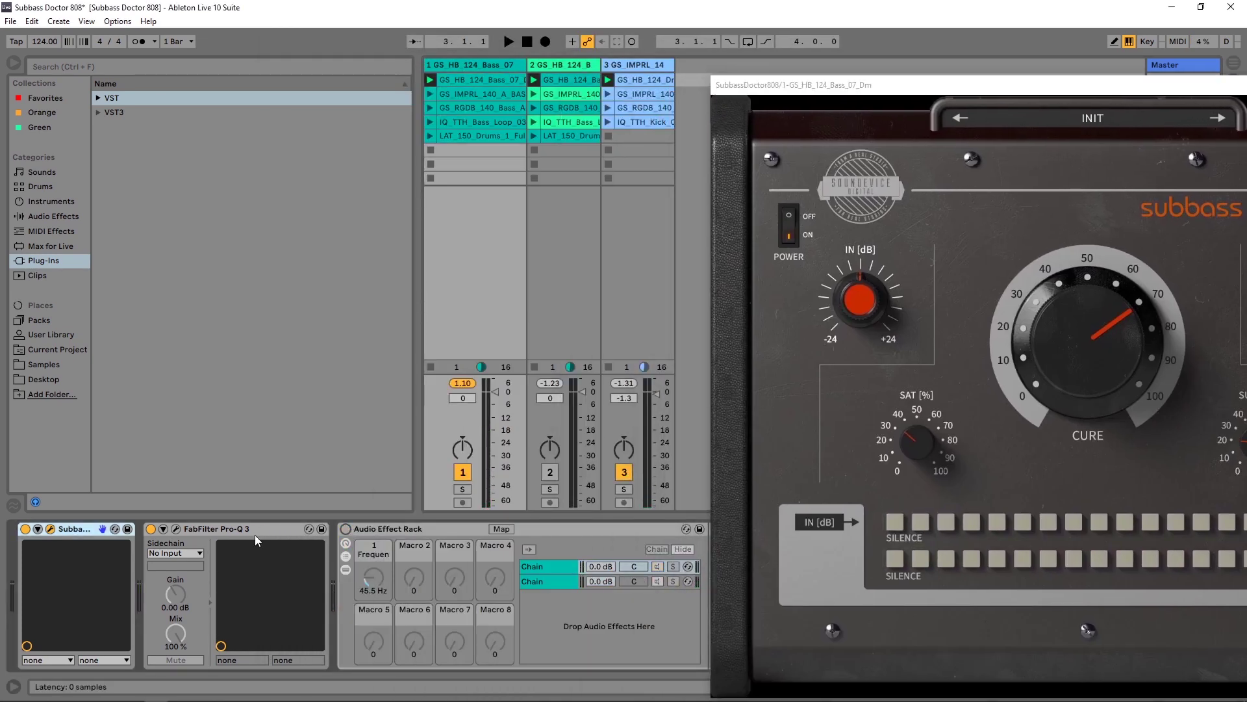
left_click(458, 490)
left_click_drag(896, 89, 605, 73)
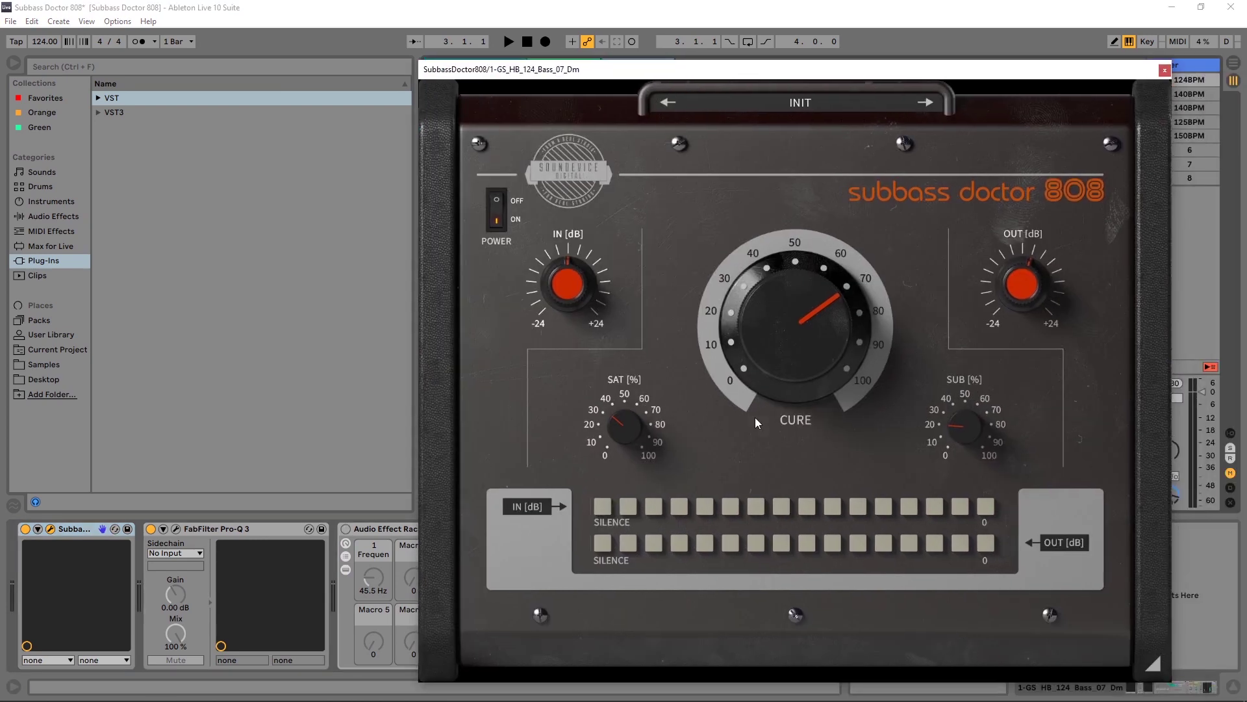
left_click_drag(777, 68, 676, 55)
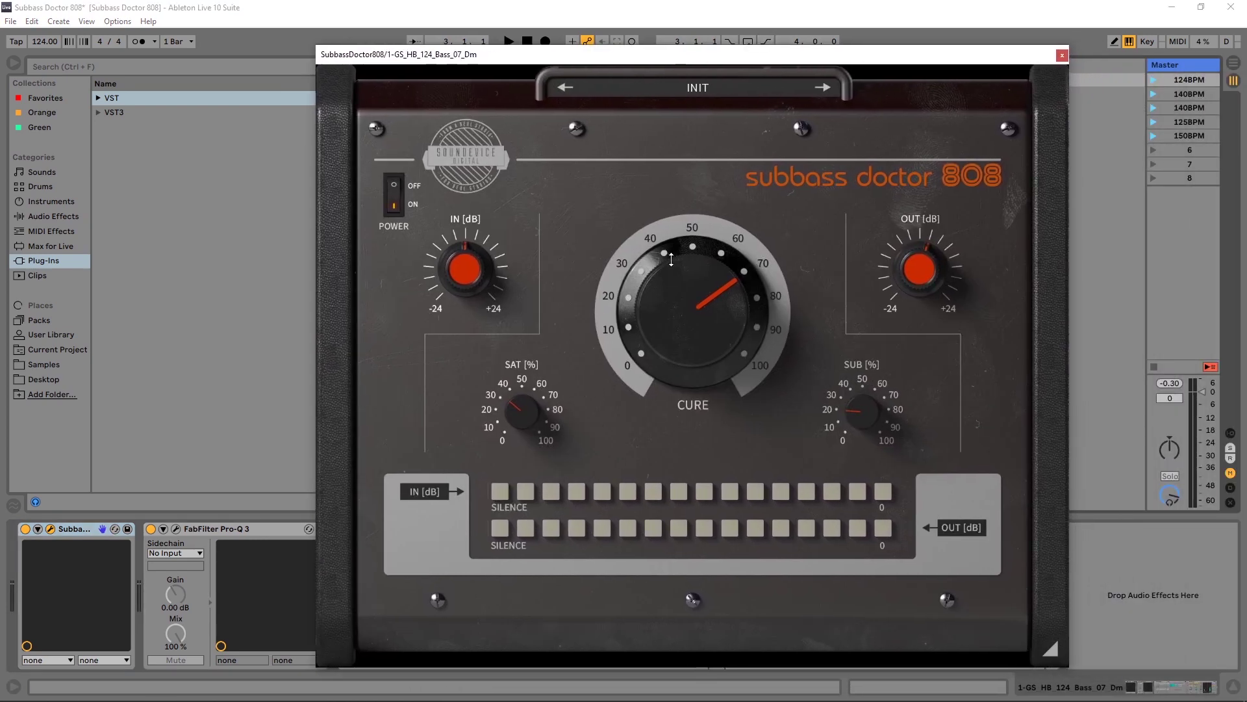
- Reset the CURE, SAT and SUB knobs to 0%
double_click(693, 296)
double_click(523, 401)
double_click(870, 412)
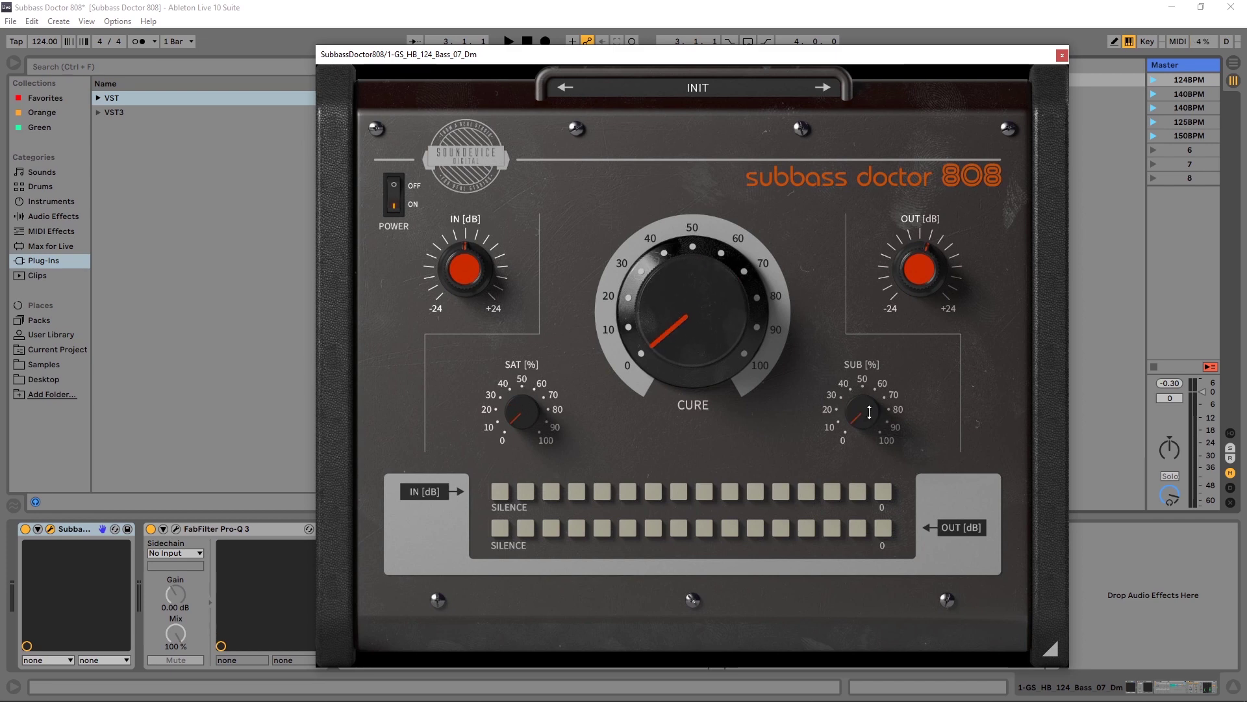
mouse_move(738, 323)
left_mouse_down()
mouse_move(738, 288)
mouse_move(738, 330)
left_mouse_up()
double_click(720, 290)
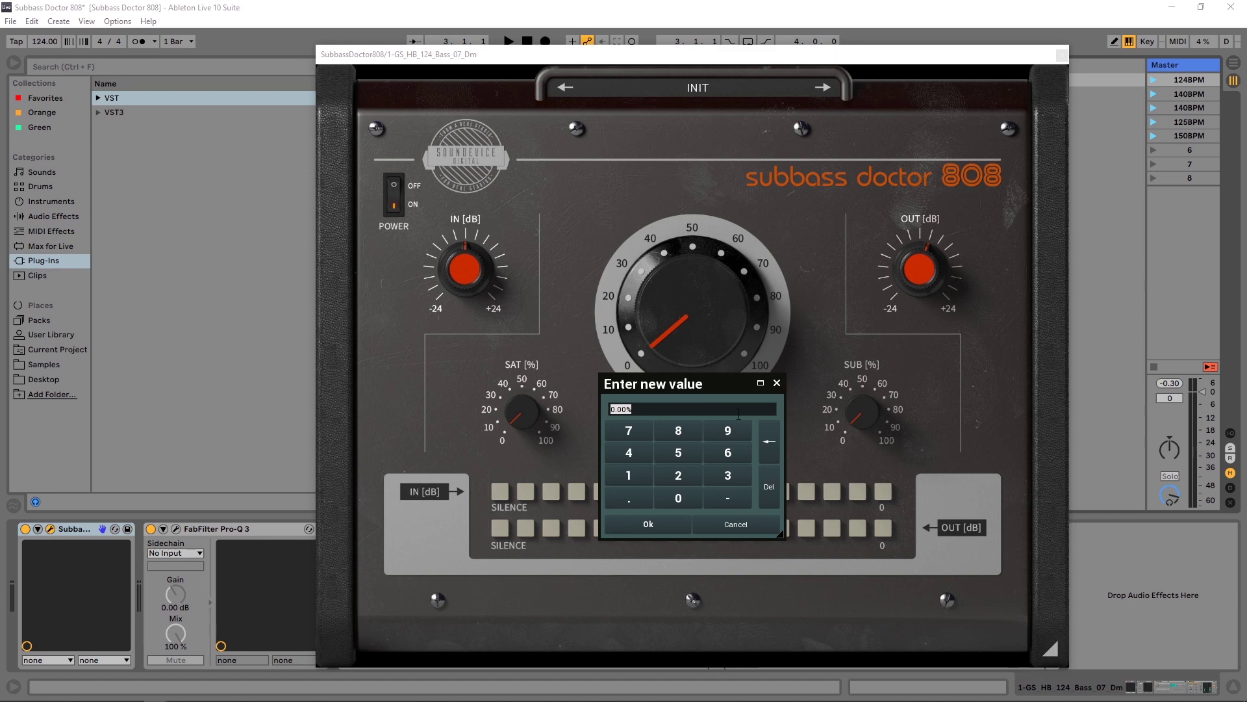
left_click(775, 384)
- Audition the 124BPM scene with CURE raised to 100%, and compare it with CURE back at 0%
key("space")
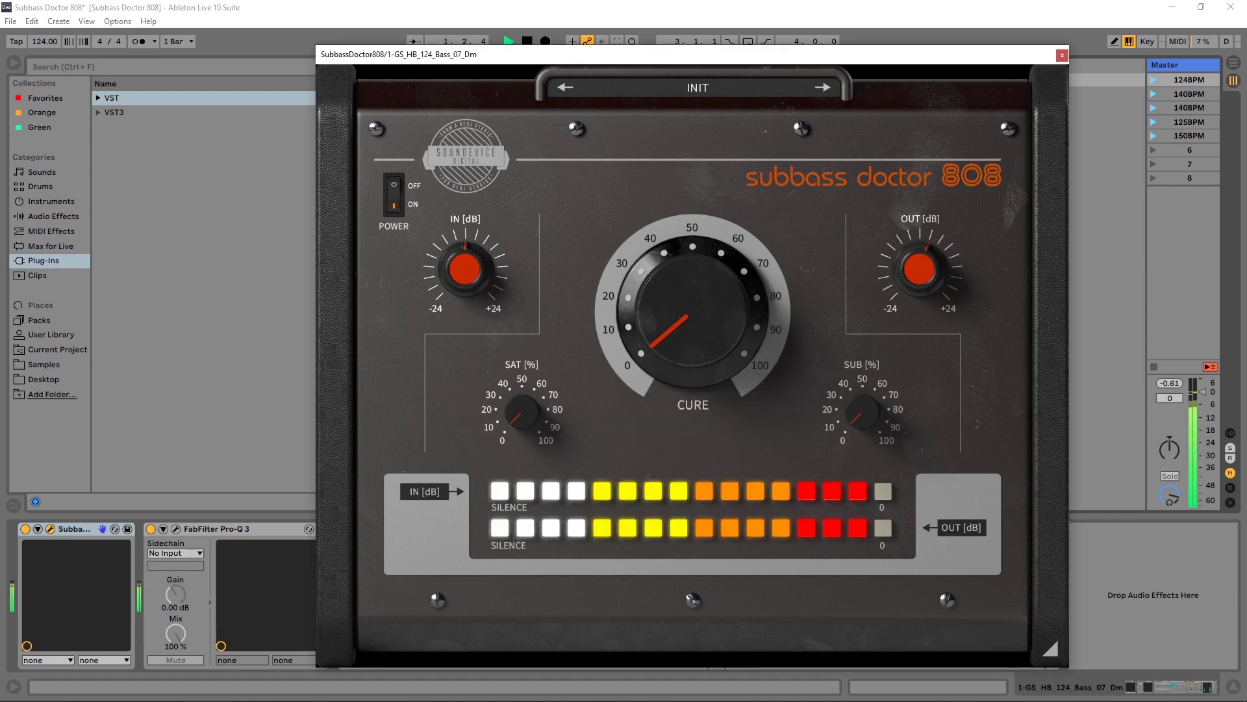
left_click_drag(693, 349, 693, 204)
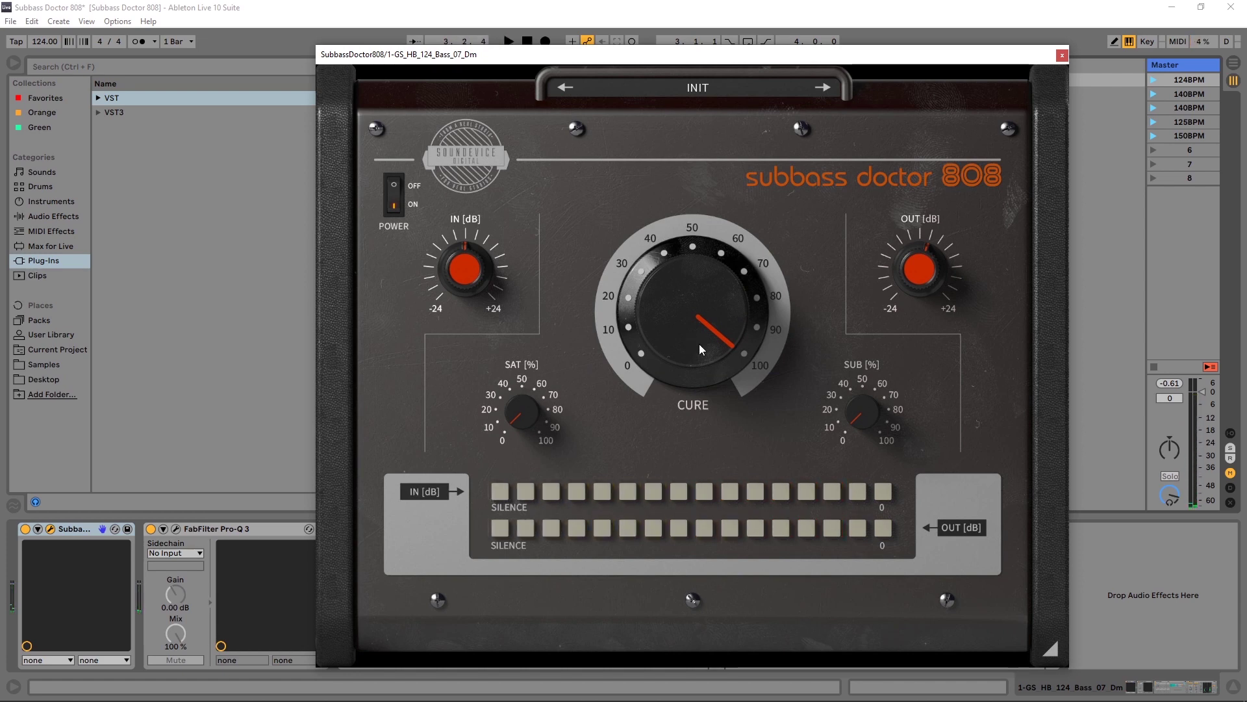
left_click_drag(702, 322, 702, 466)
key("space")
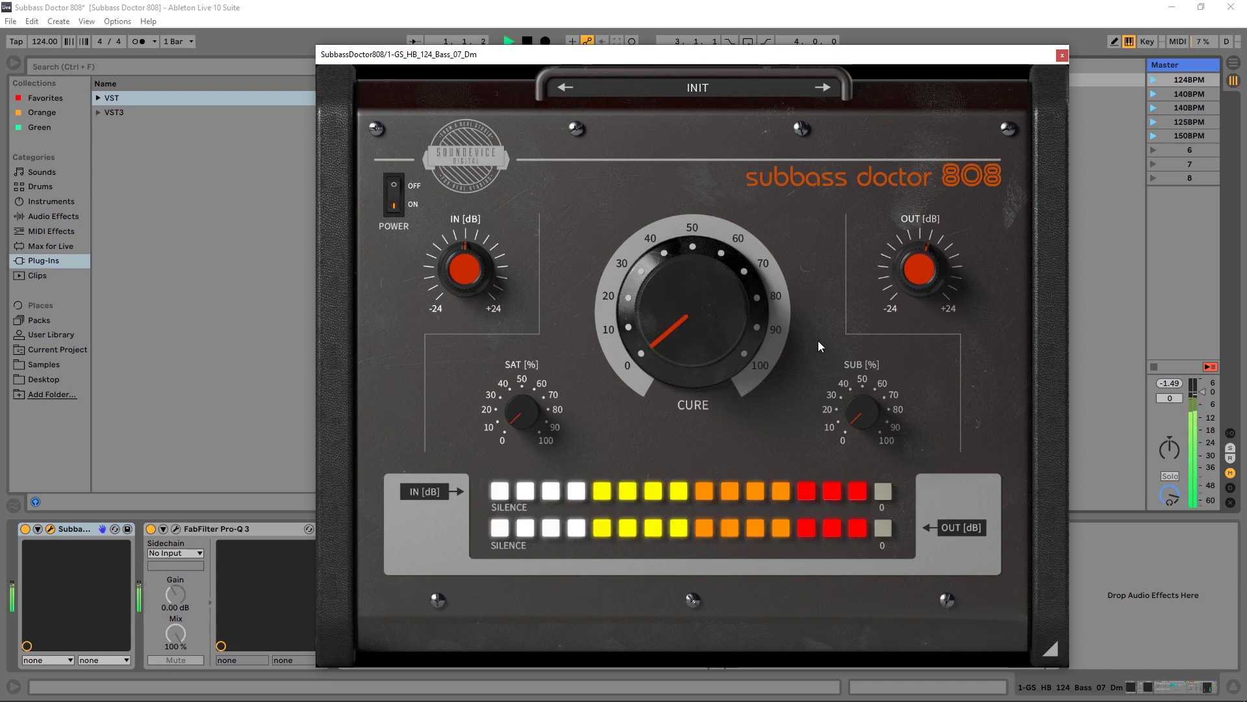
left_click_drag(705, 321, 705, 348)
key("space")
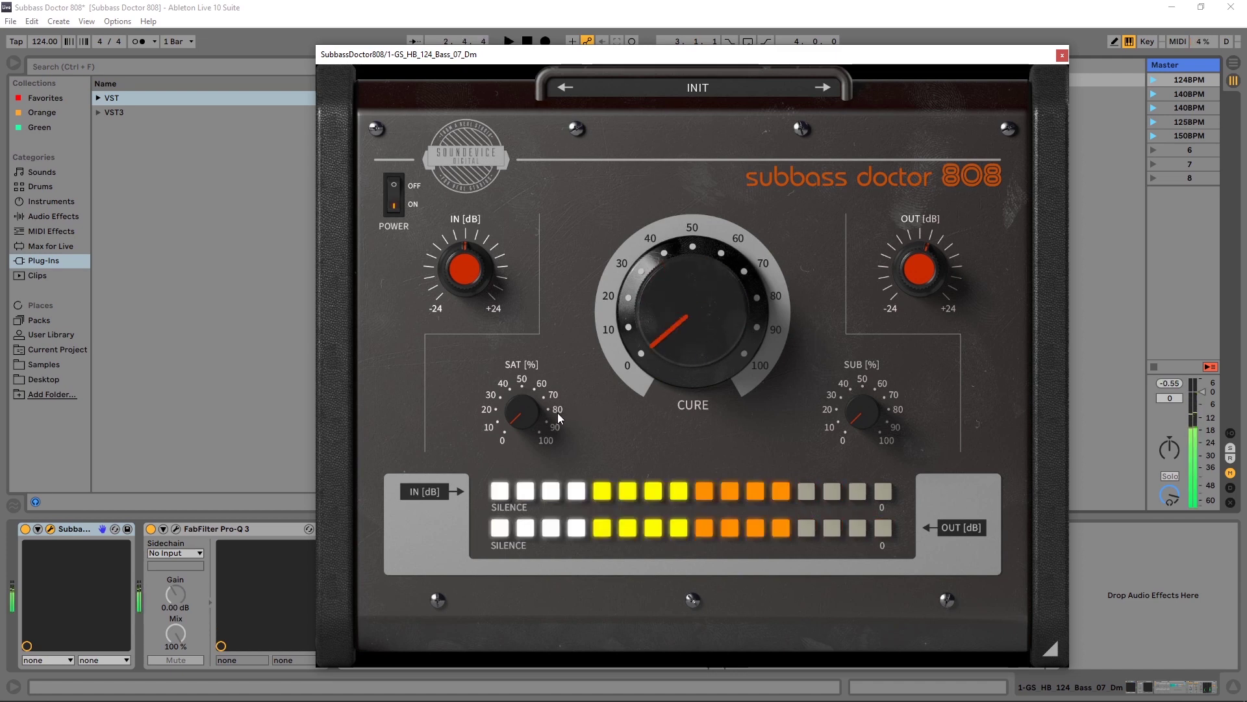
- Audition SAT at about 30%, compare the sound with the plug-in bypassed and active, and return SAT to 0%
key("space")
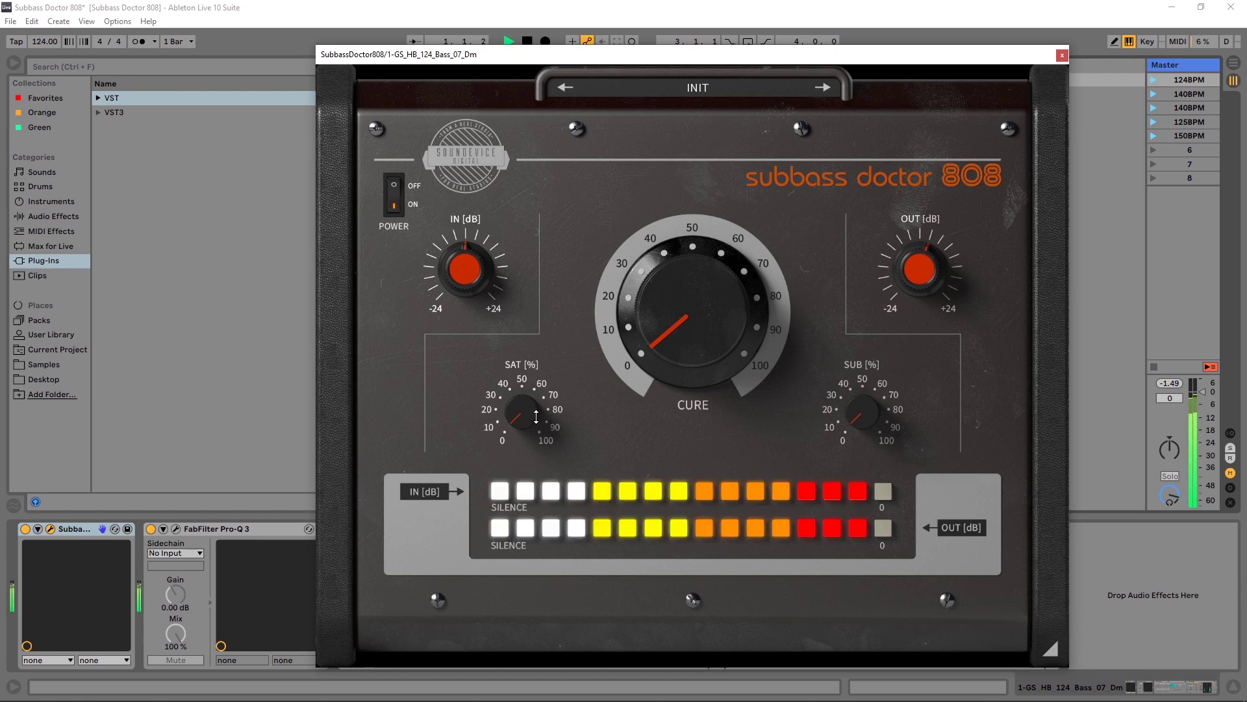
mouse_move(536, 416)
left_mouse_down()
mouse_move(535, 351)
mouse_move(534, 410)
left_mouse_up()
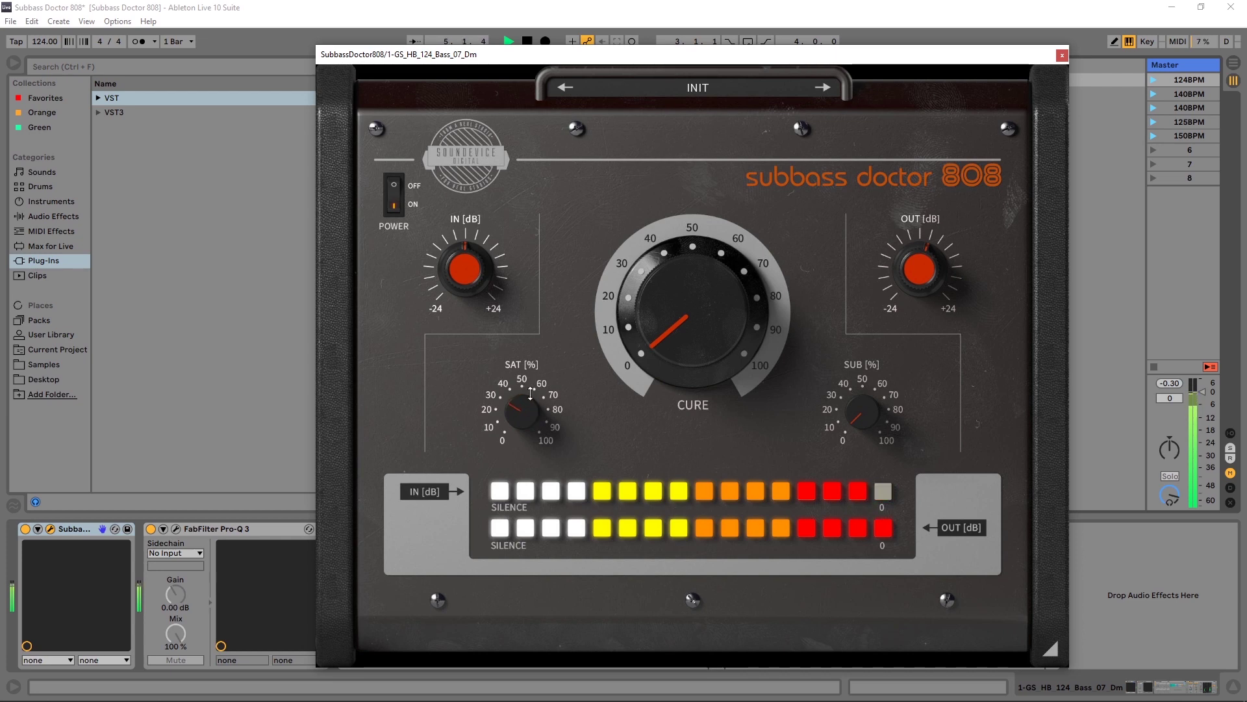
left_click(402, 200)
left_click(403, 201)
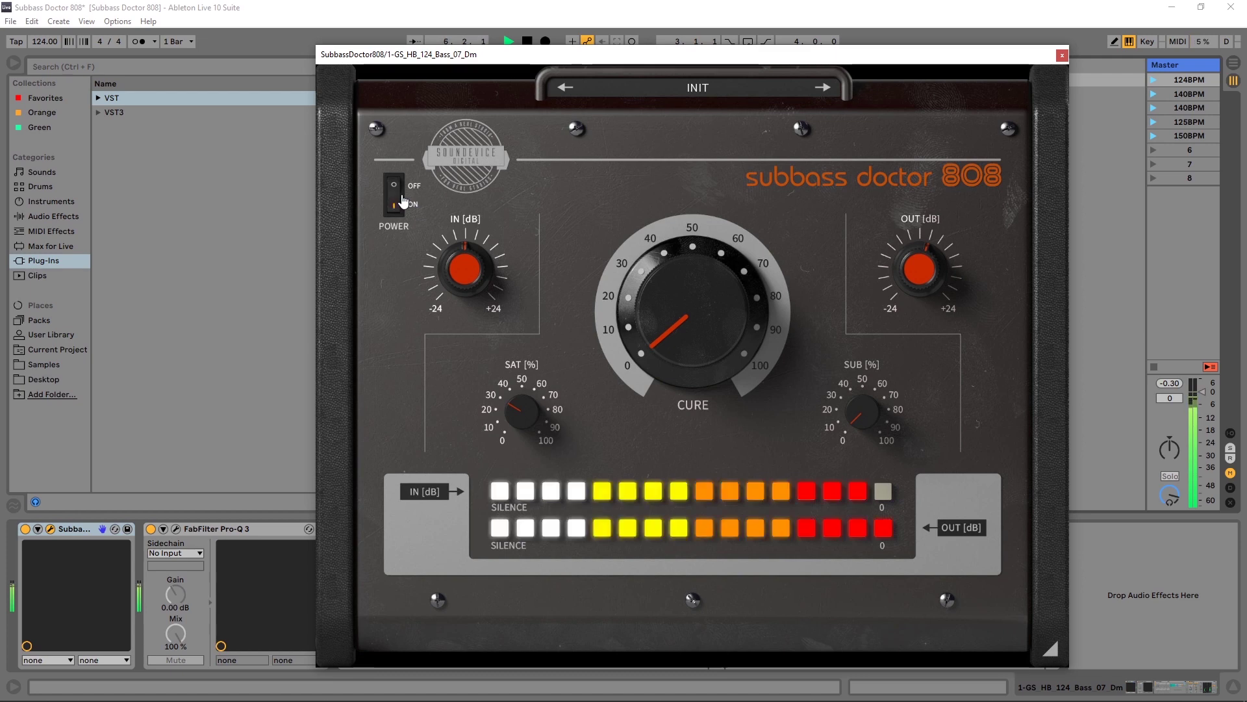
key("space")
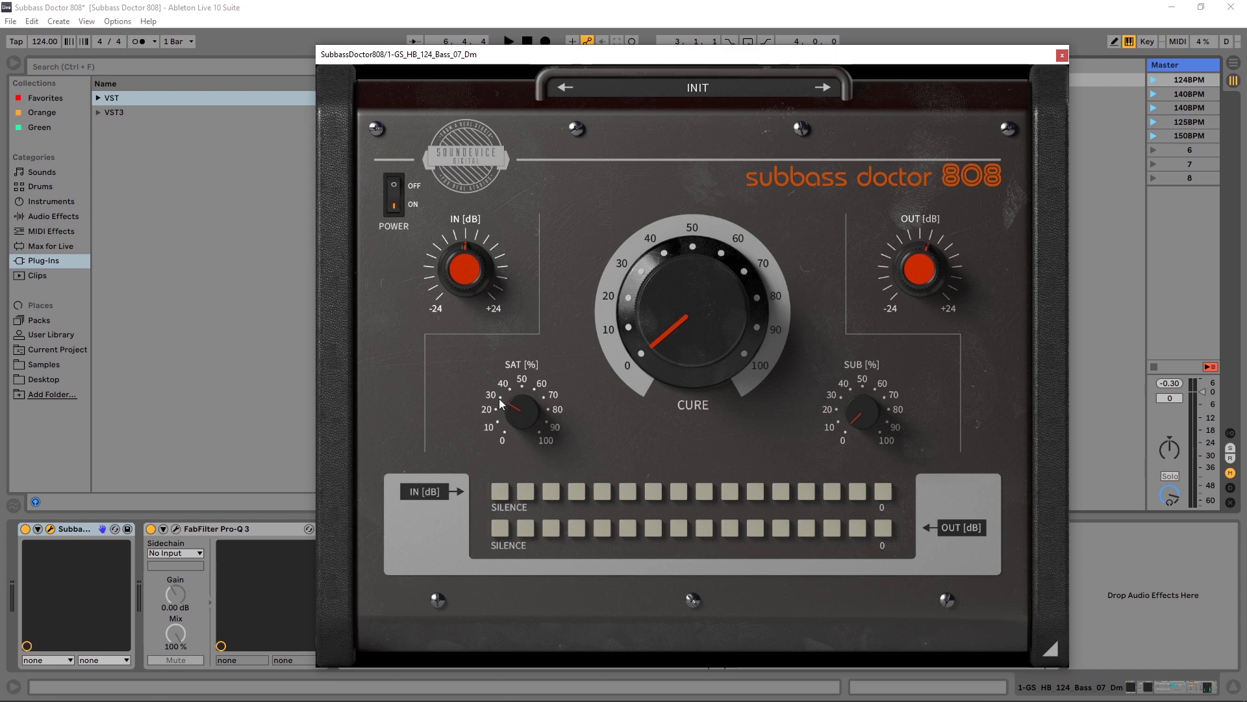
left_click_drag(500, 400, 501, 424)
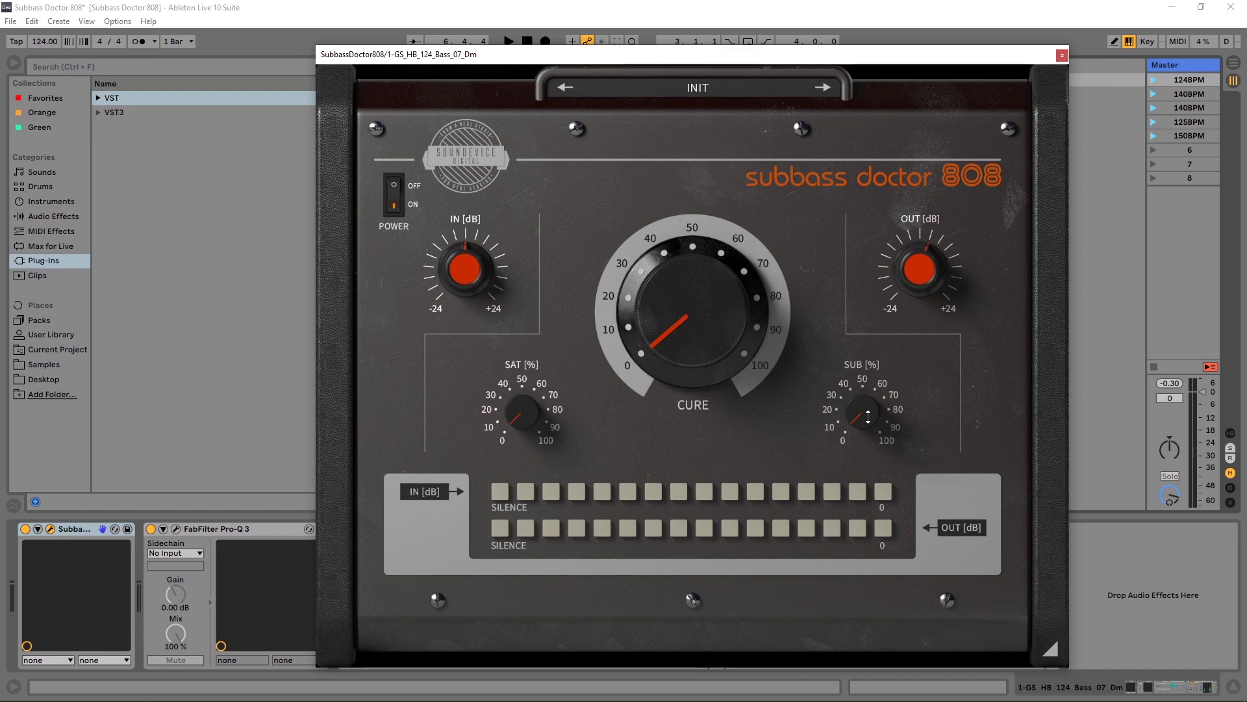
- Audition the 124BPM scene with SUB raised to 100%
key("space")
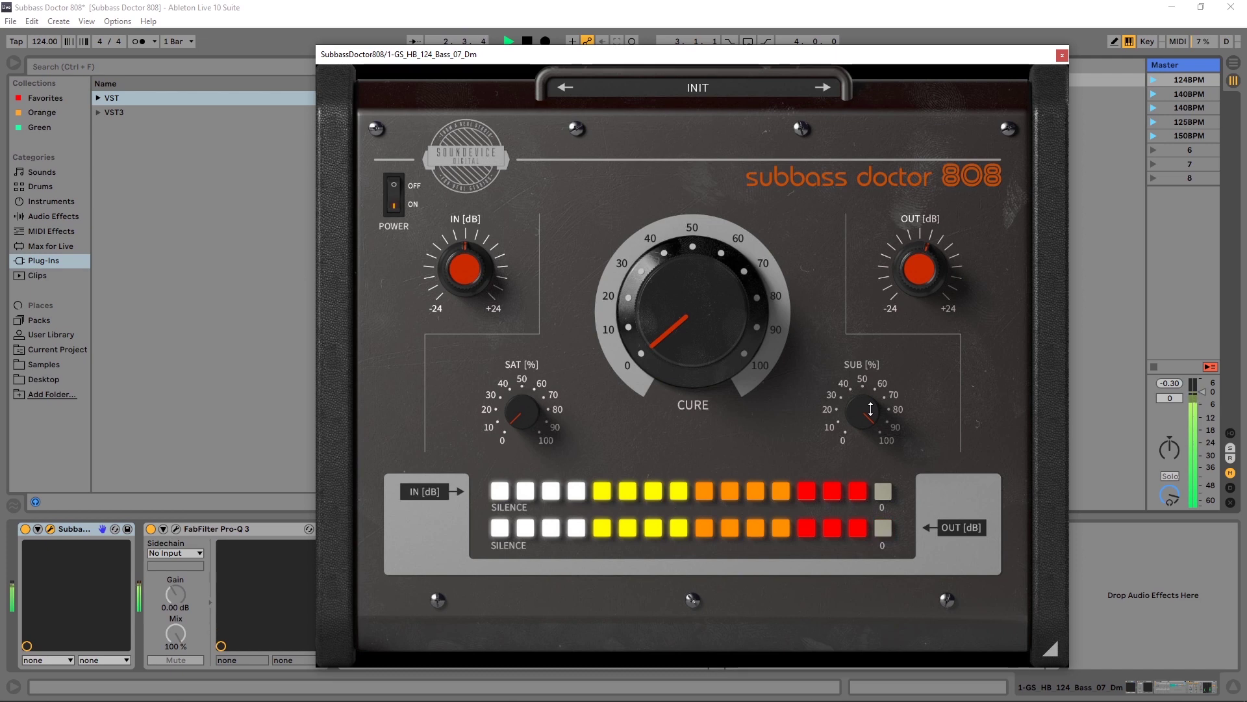
key("space")
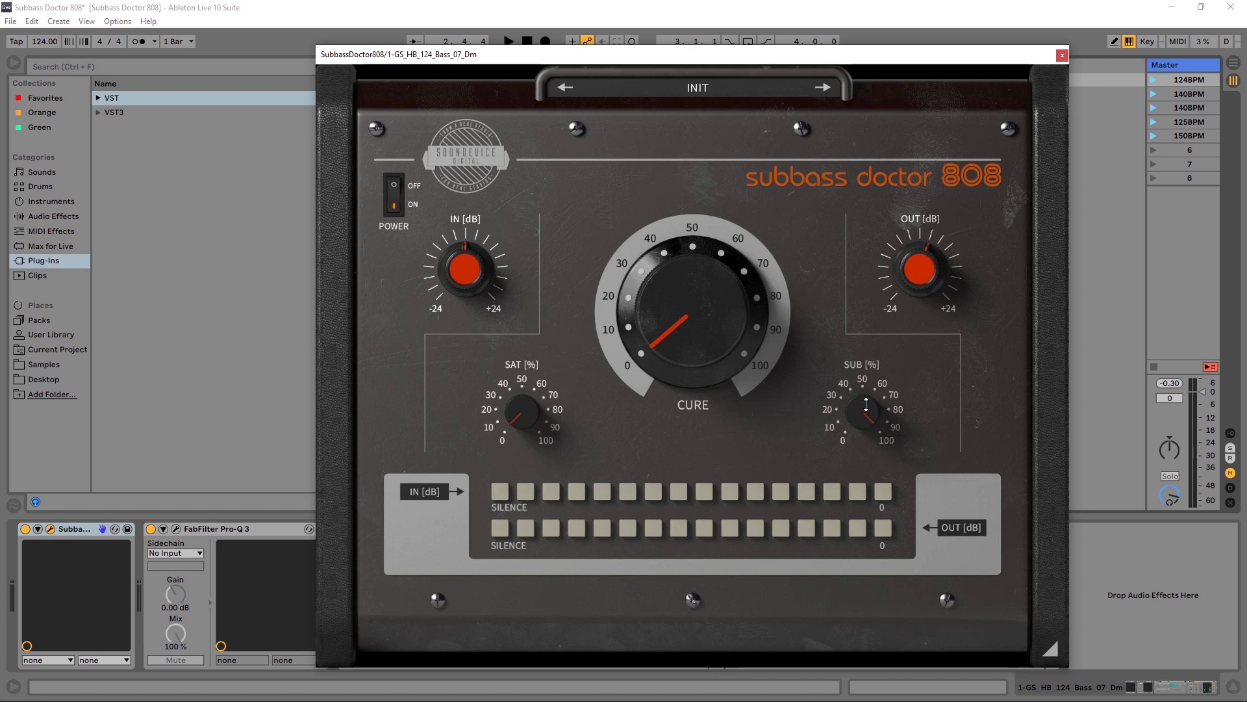
- Play the first 140BPM scene, keep CURE at 0%, and set SUB to about 60% and SAT to about 15%
left_click(1151, 95)
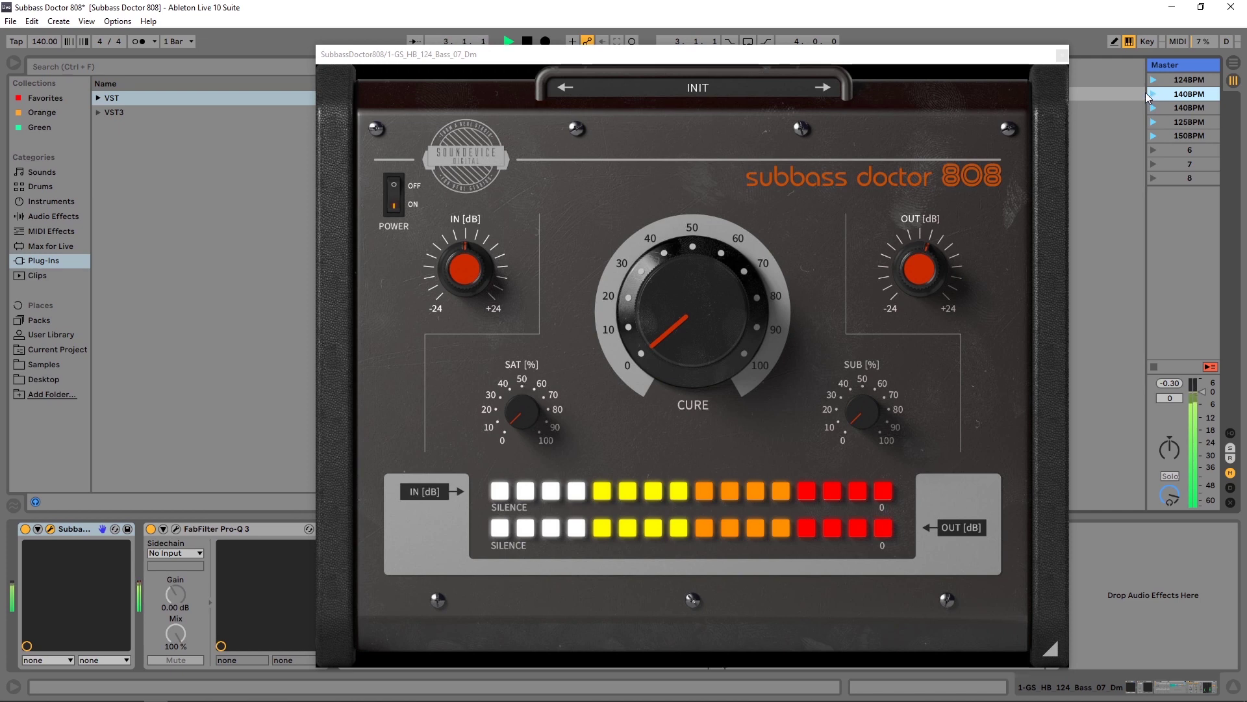
key("space")
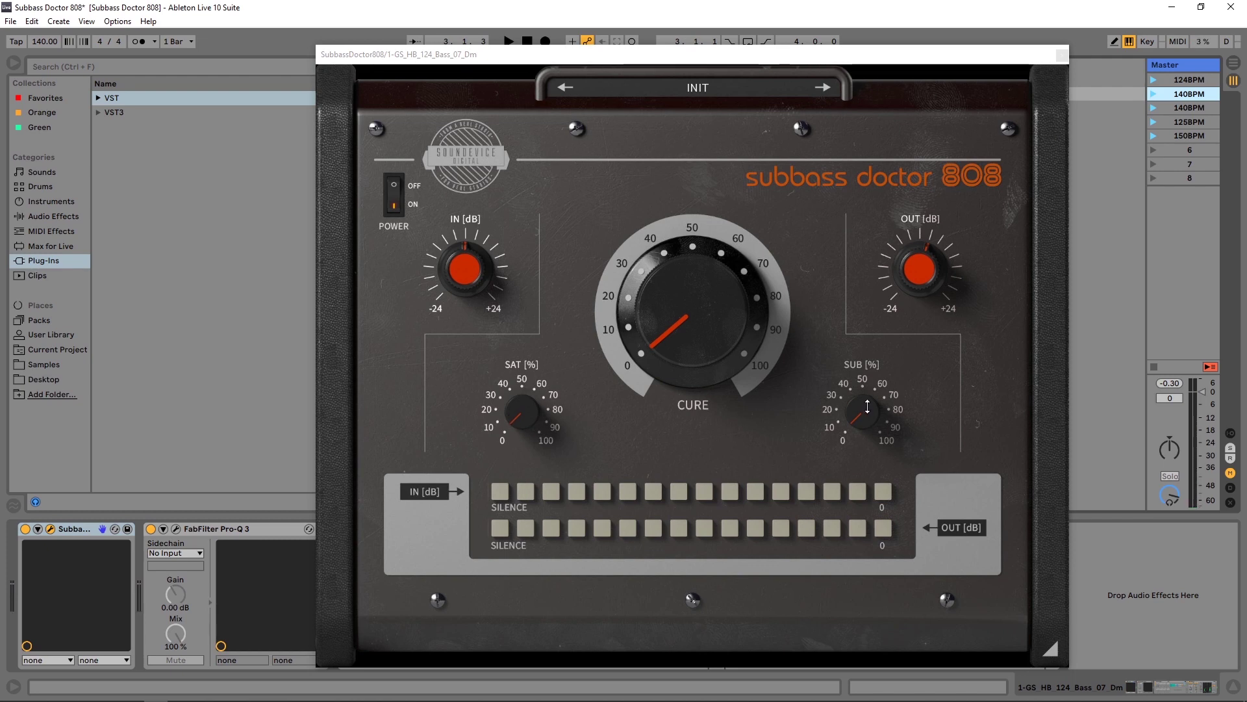
left_click(1153, 94)
left_click_drag(661, 315, 704, 331)
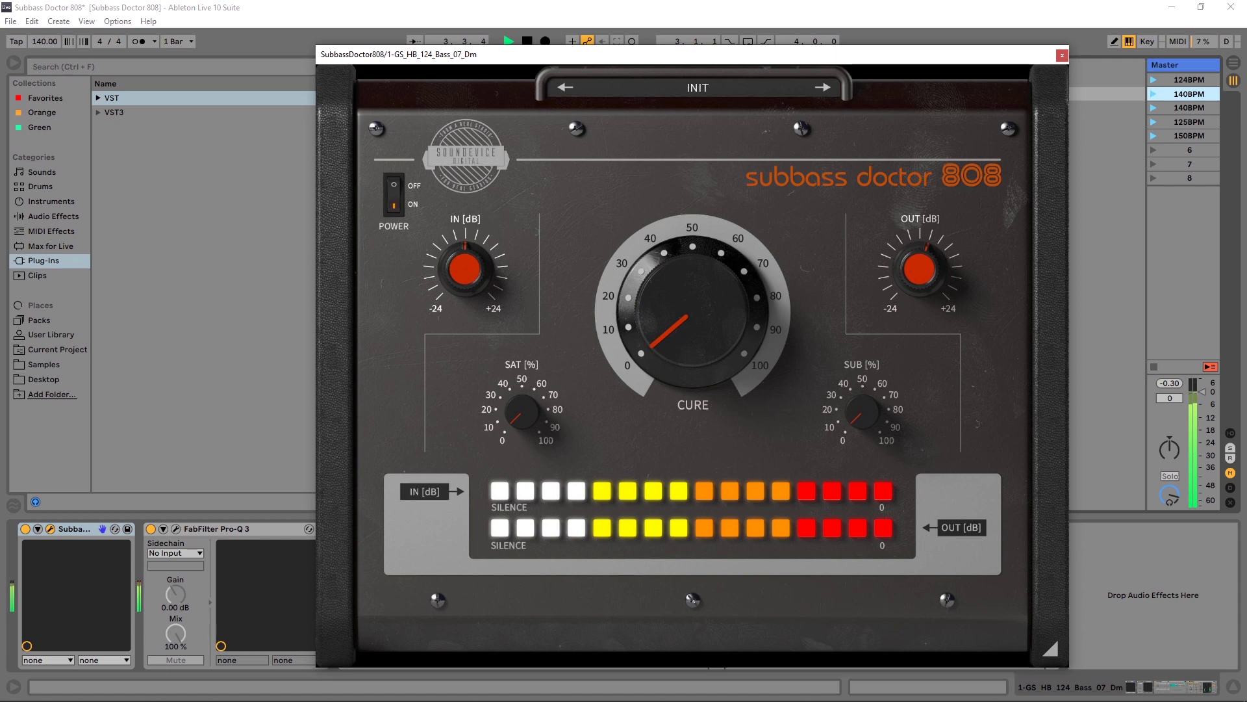
left_click_drag(859, 416, 859, 435)
mouse_move(523, 415)
left_mouse_down()
mouse_move(523, 390)
mouse_move(523, 432)
left_mouse_up()
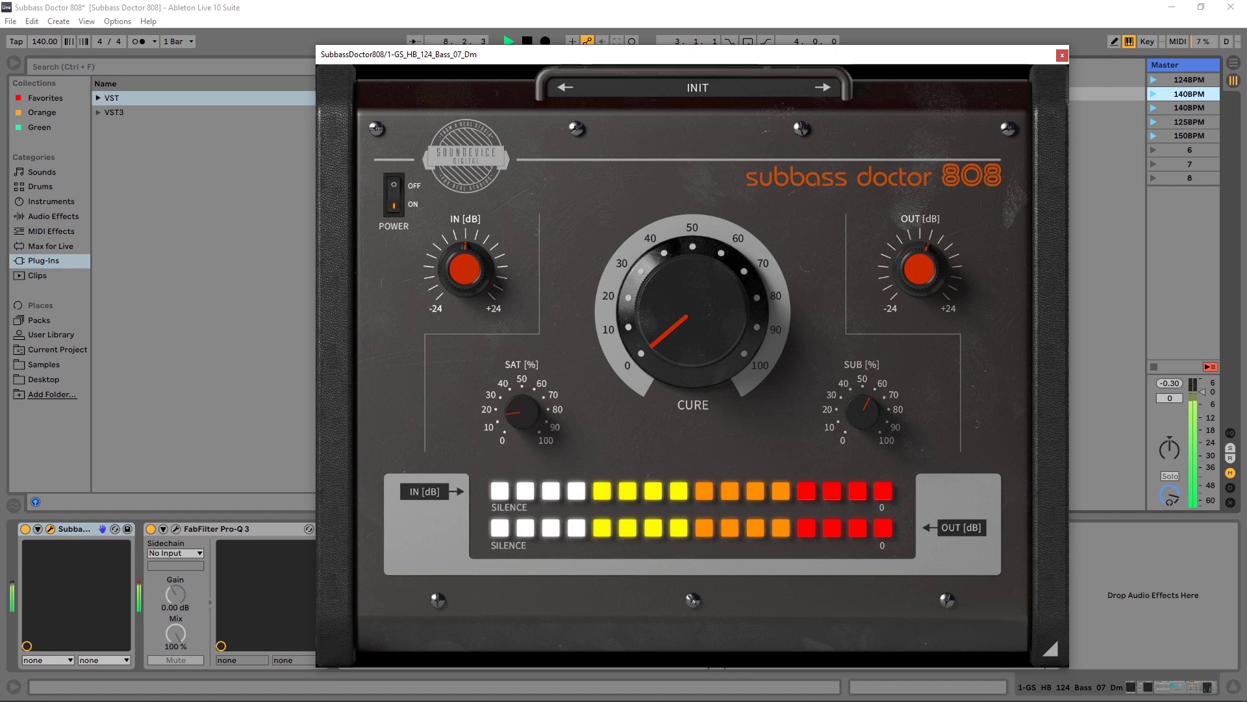
key("space")
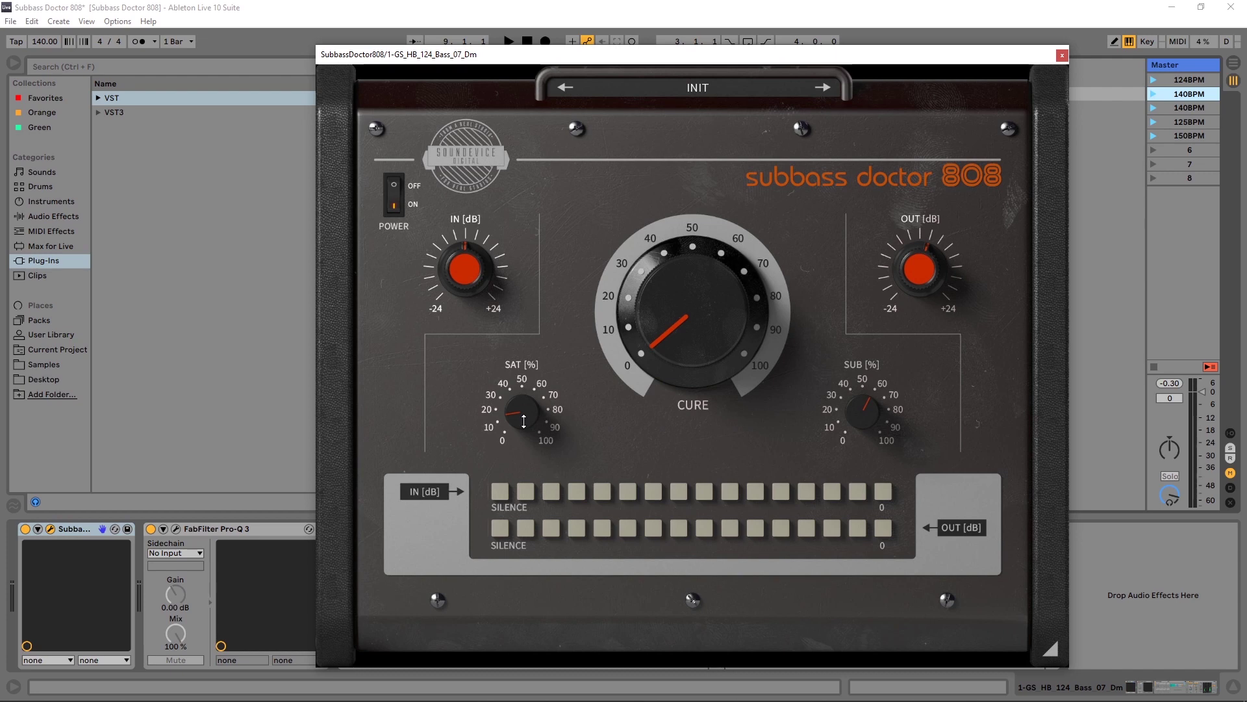
- Compare the first 140BPM scene with the plug-in's power off and on, and lower SUB to about 20%
key("space")
left_click(397, 188)
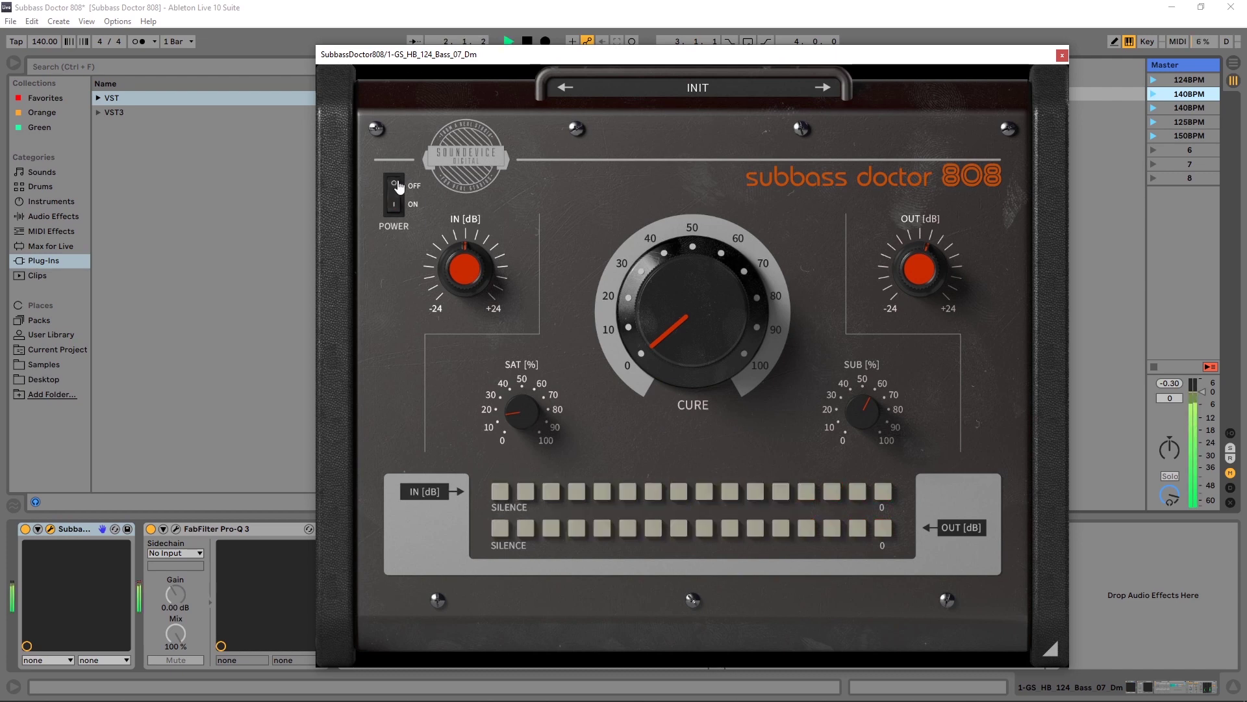
left_click(397, 188)
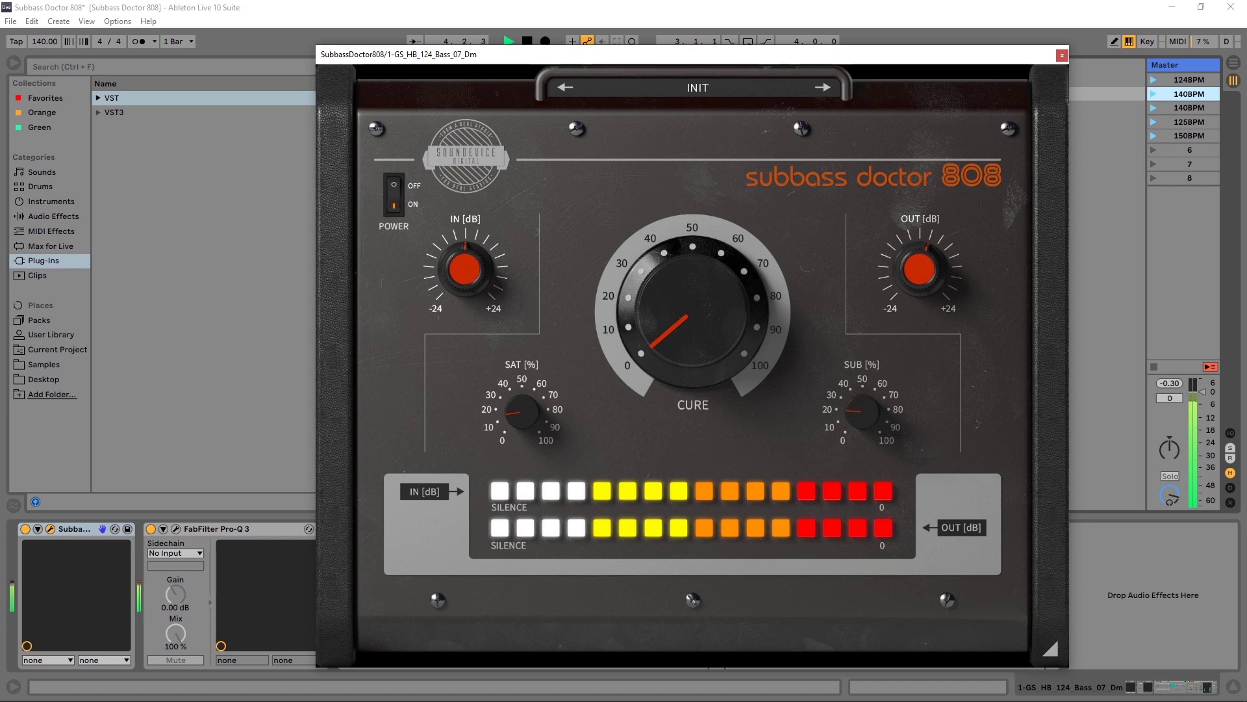
key("space")
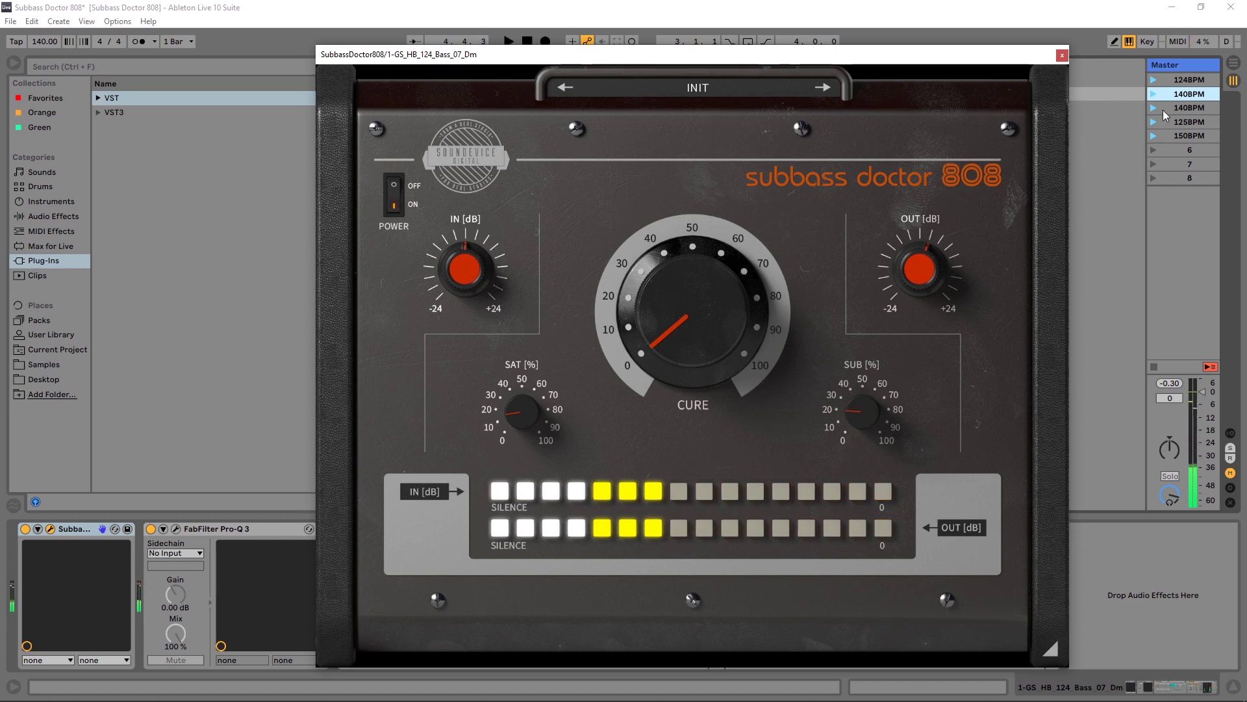
- Play the second 140BPM scene and set SUB to 100%, CURE to about 40% and SAT to about 30%
left_click(1152, 108)
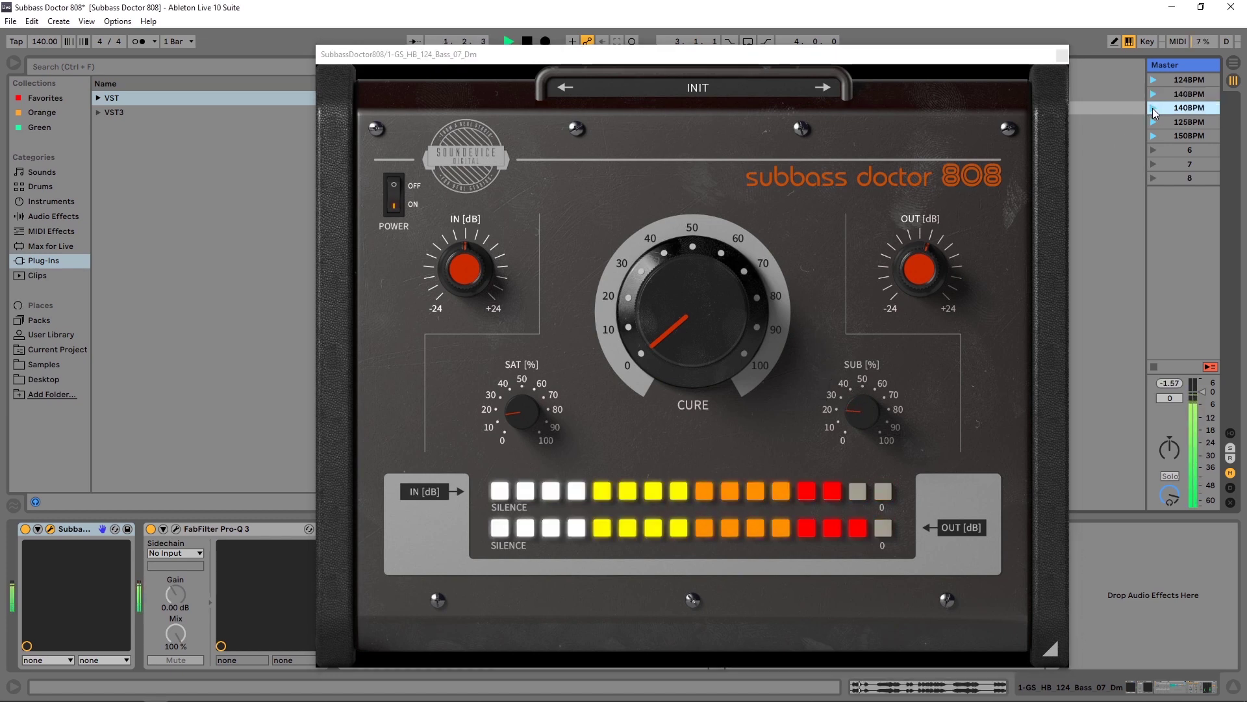
left_click_drag(863, 410, 863, 357)
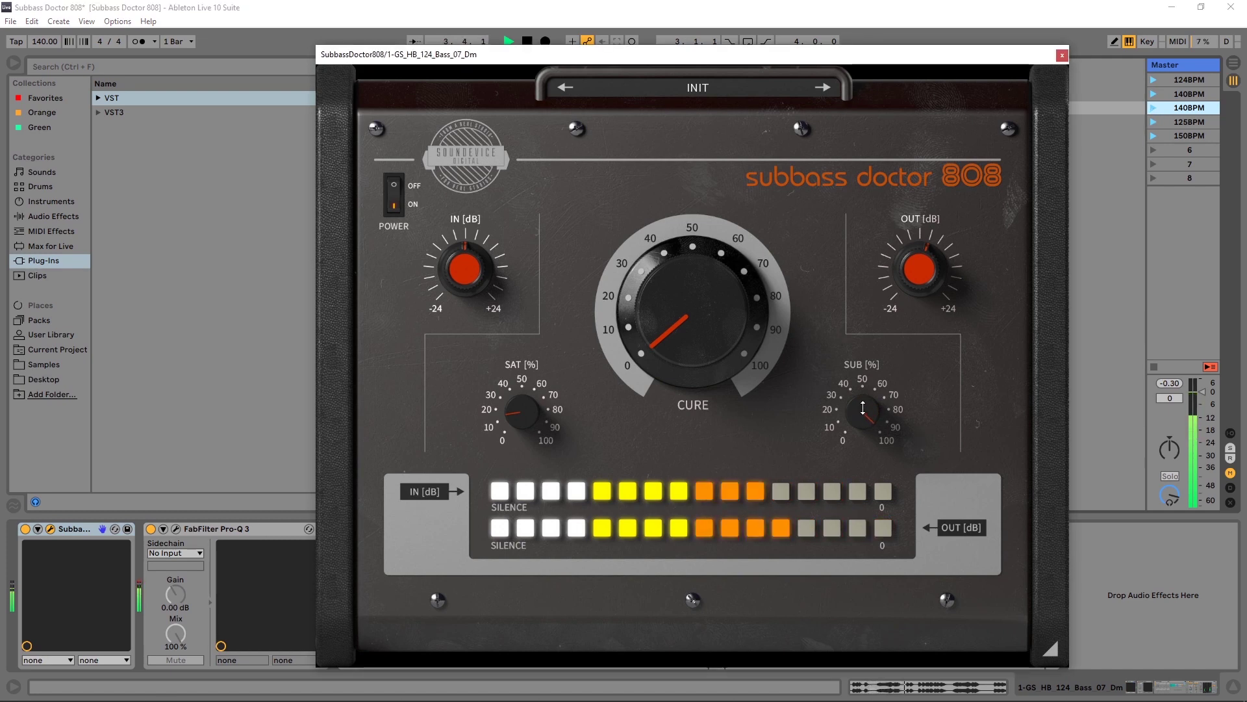
left_click_drag(723, 356, 723, 304)
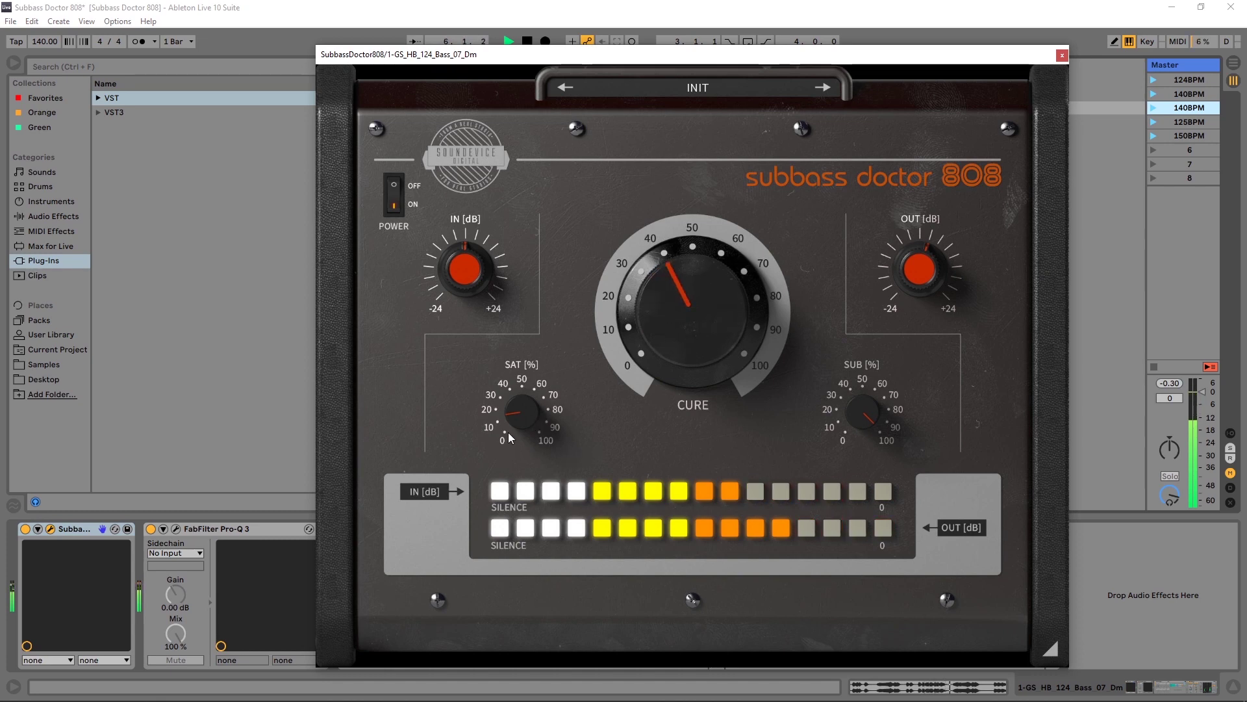
mouse_move(508, 431)
left_mouse_down()
mouse_move(508, 366)
mouse_move(513, 424)
left_mouse_up()
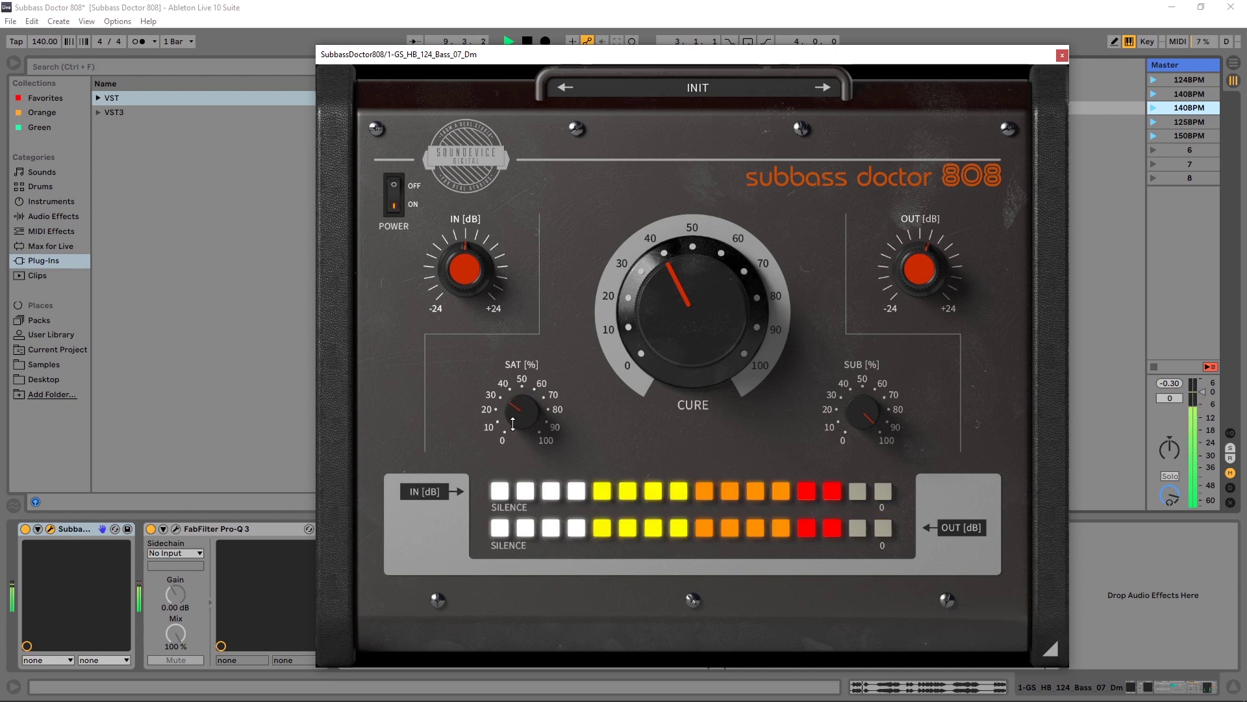
key("space")
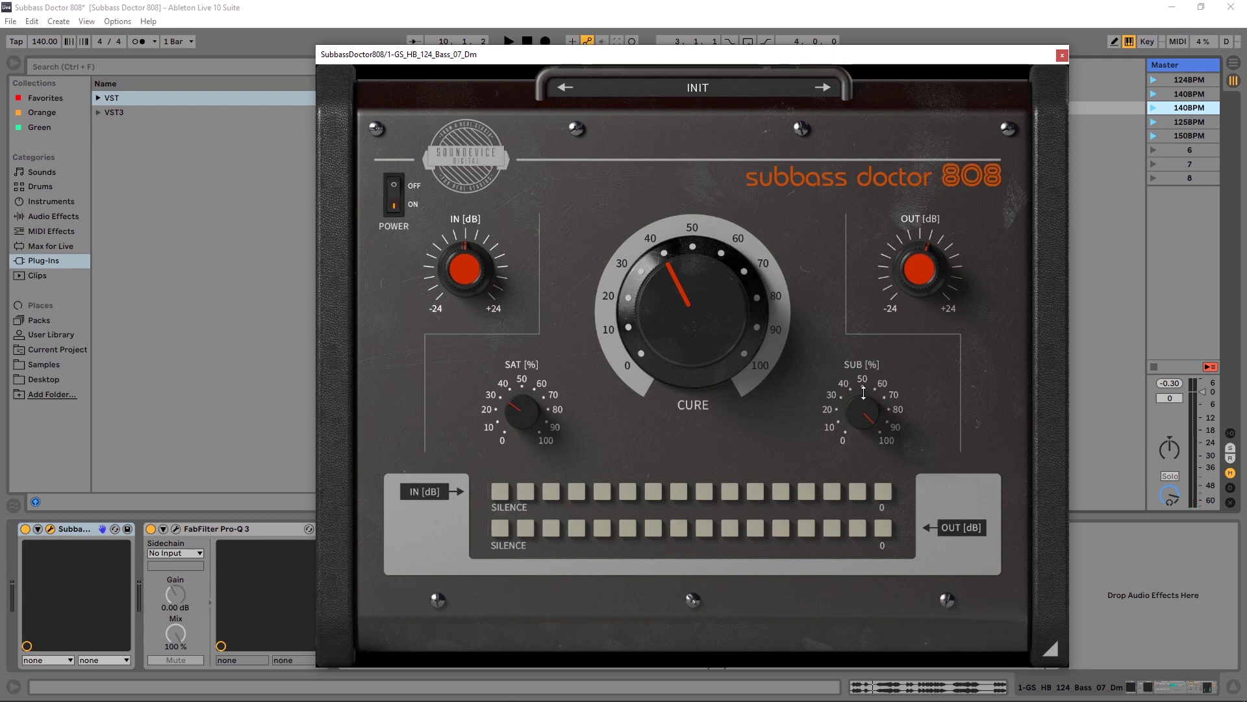
- Play the 125BPM scene and set SUB to 0%, CURE to 100% and SAT to about 10%
left_click(1153, 123)
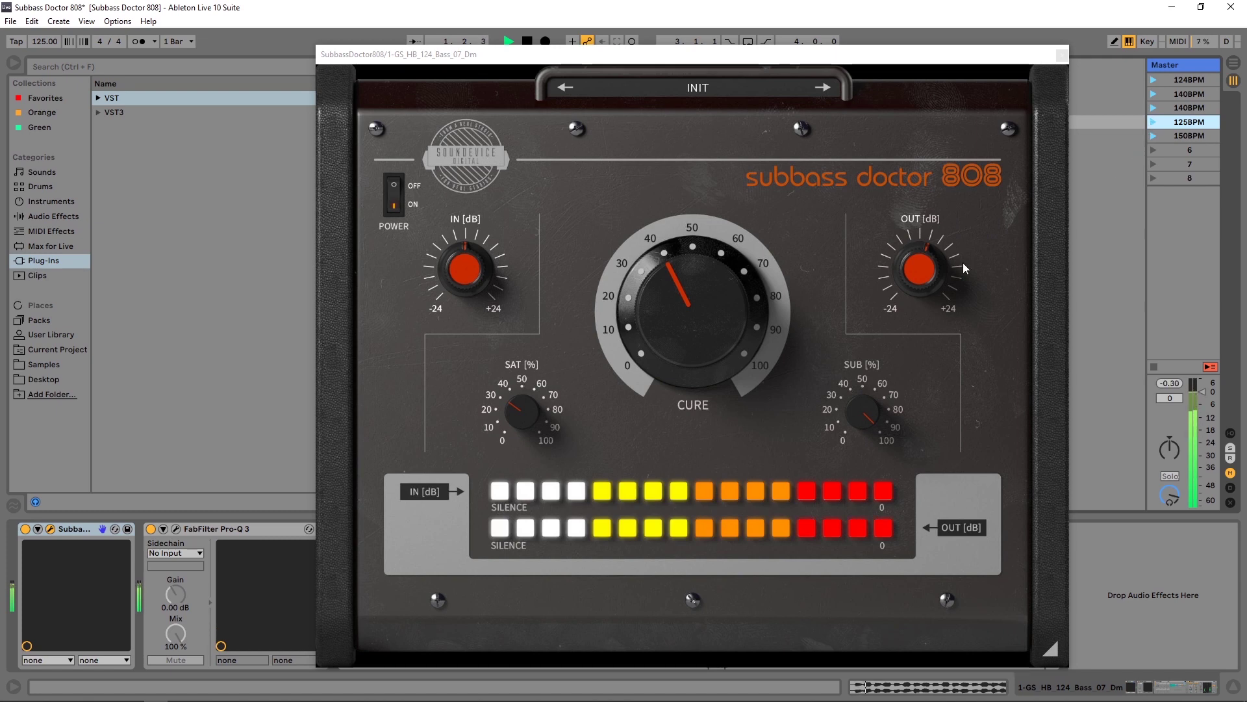
left_click_drag(865, 417, 865, 461)
left_click_drag(718, 360, 718, 299)
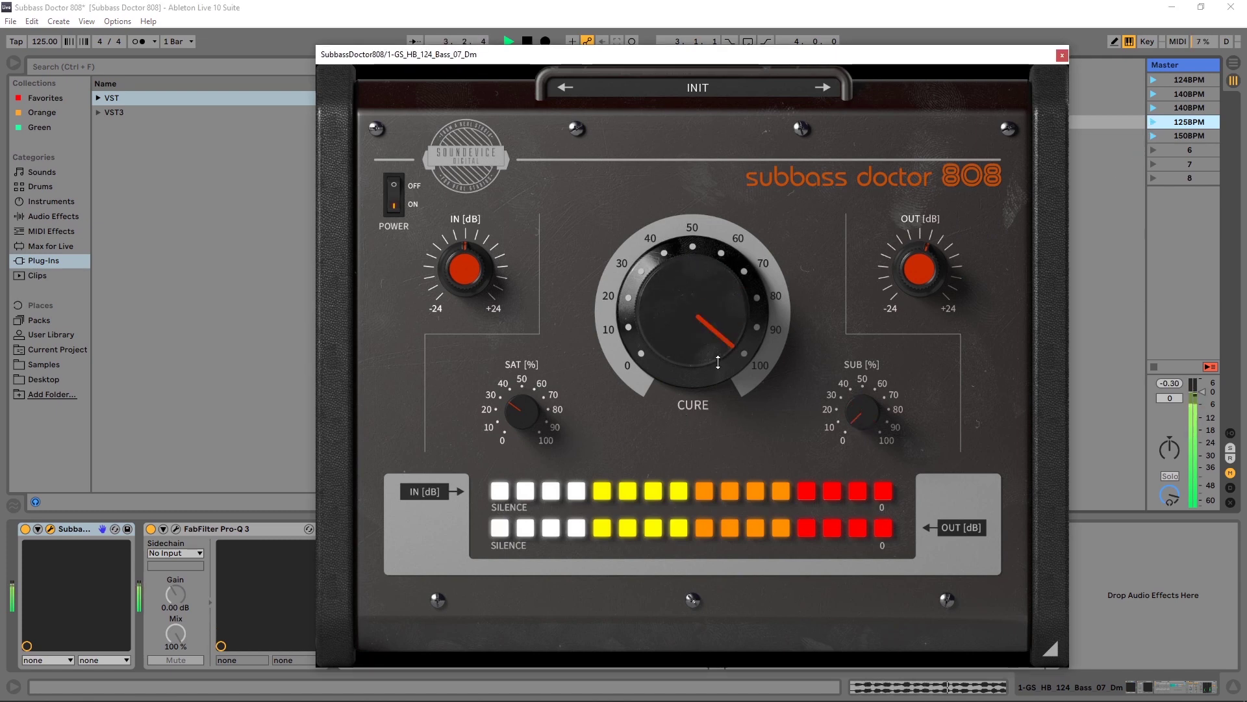
mouse_move(518, 433)
left_mouse_down()
mouse_move(518, 370)
mouse_move(519, 431)
left_mouse_up()
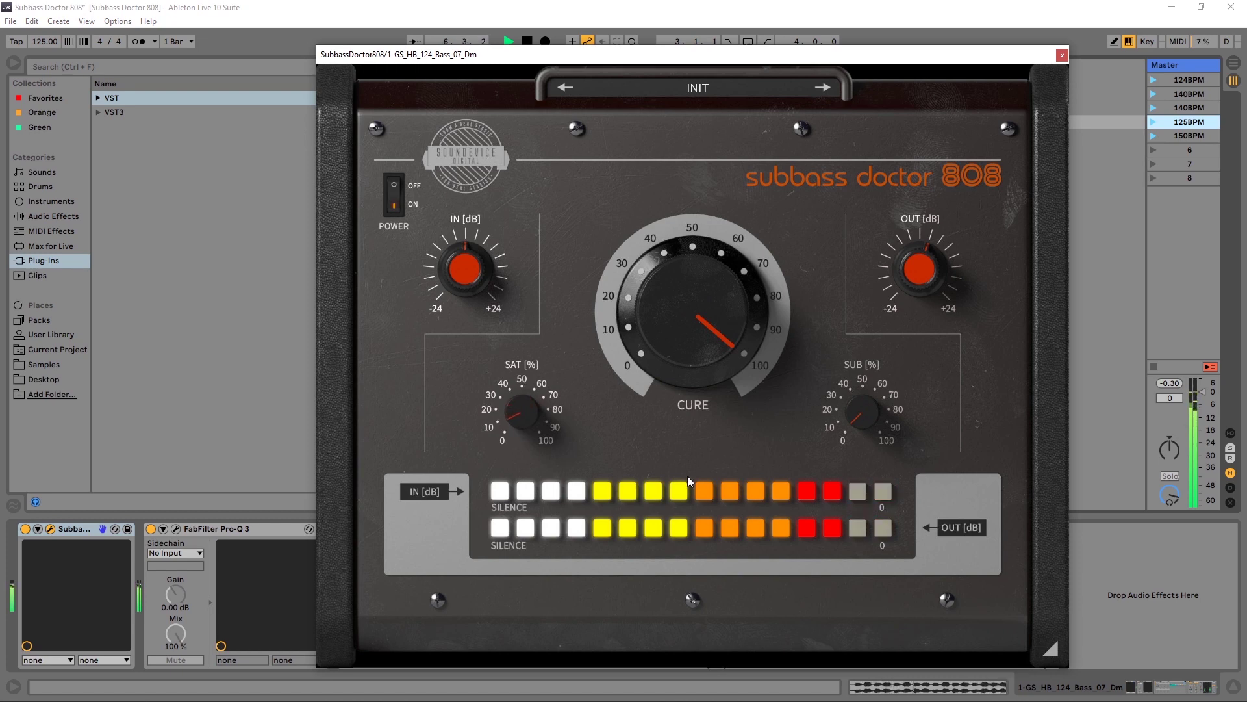
key("space")
- Play the 150BPM scene with CURE and SAT at 0%, and raise SUB to about 20%
left_click(1176, 133)
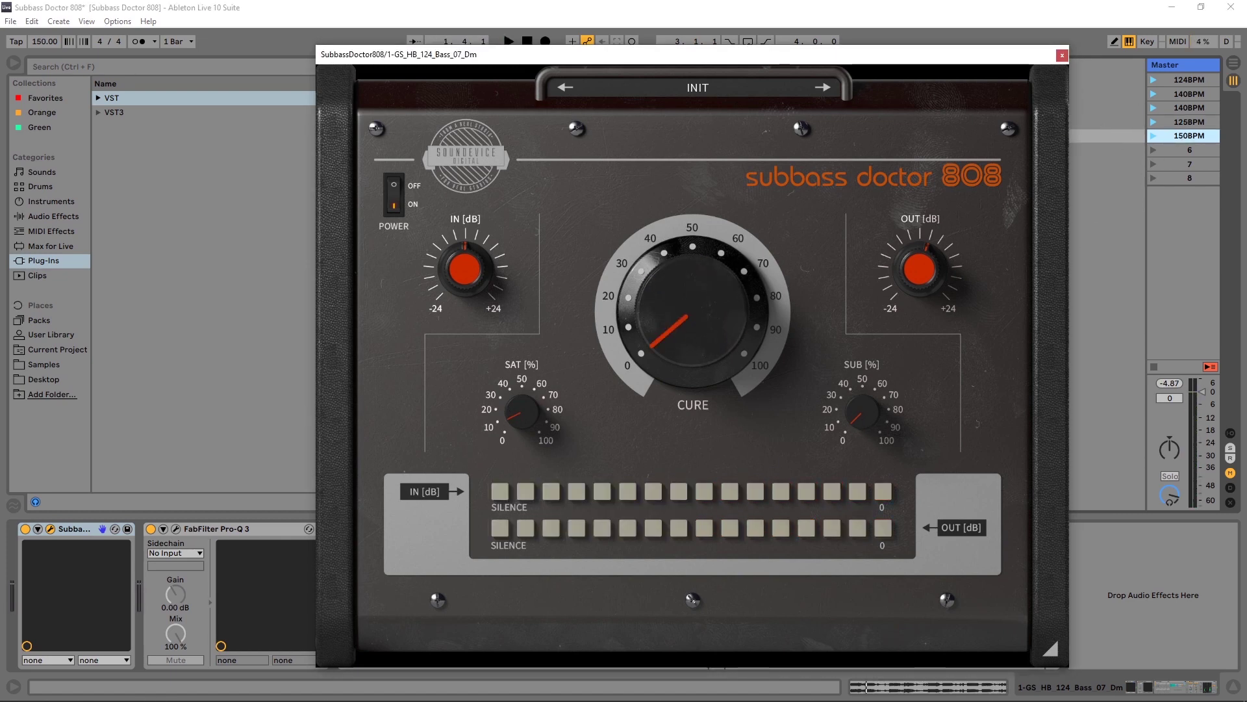
left_click(1154, 135)
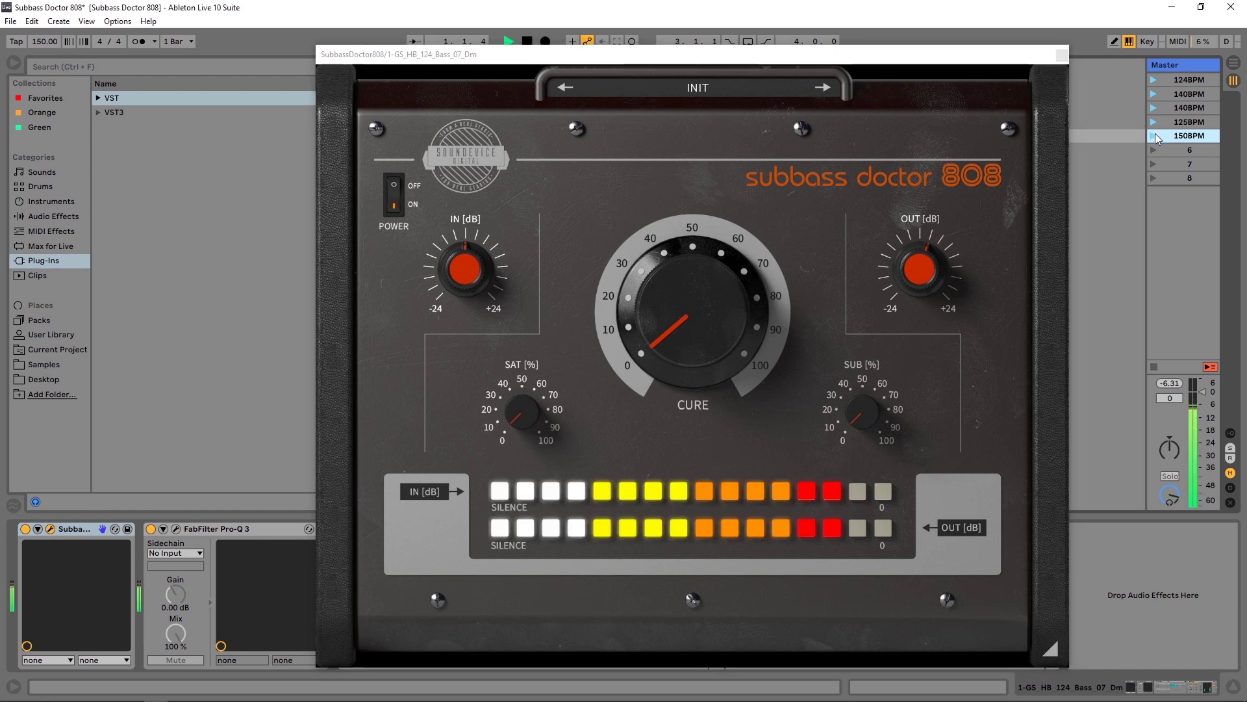
key("space")
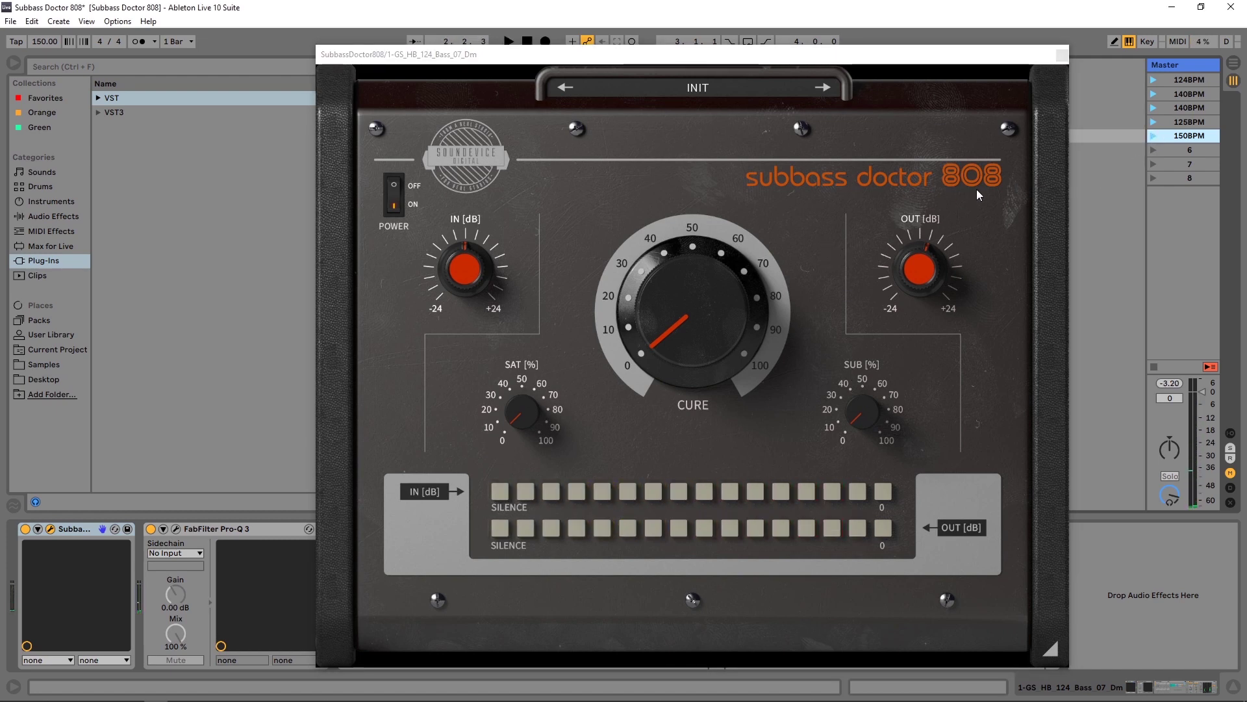
left_click_drag(869, 416, 869, 400)
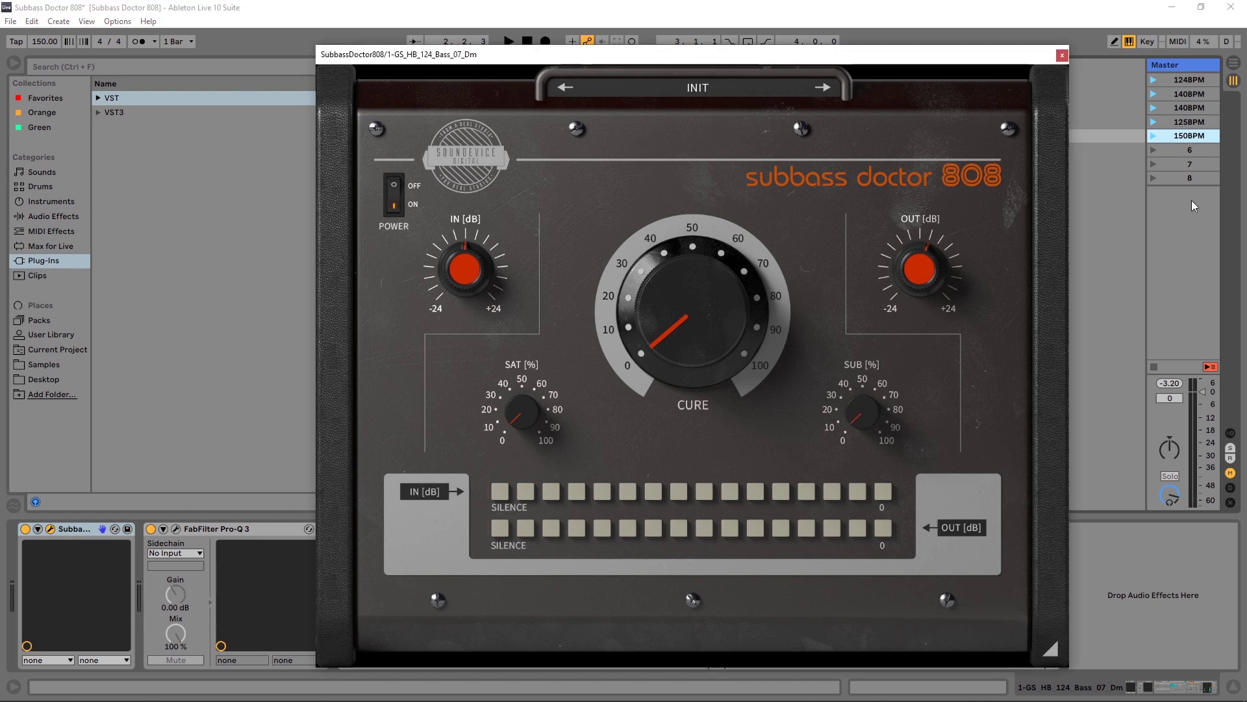
left_click(1153, 137)
mouse_move(863, 411)
left_mouse_down()
mouse_move(863, 332)
mouse_move(863, 430)
left_mouse_up()
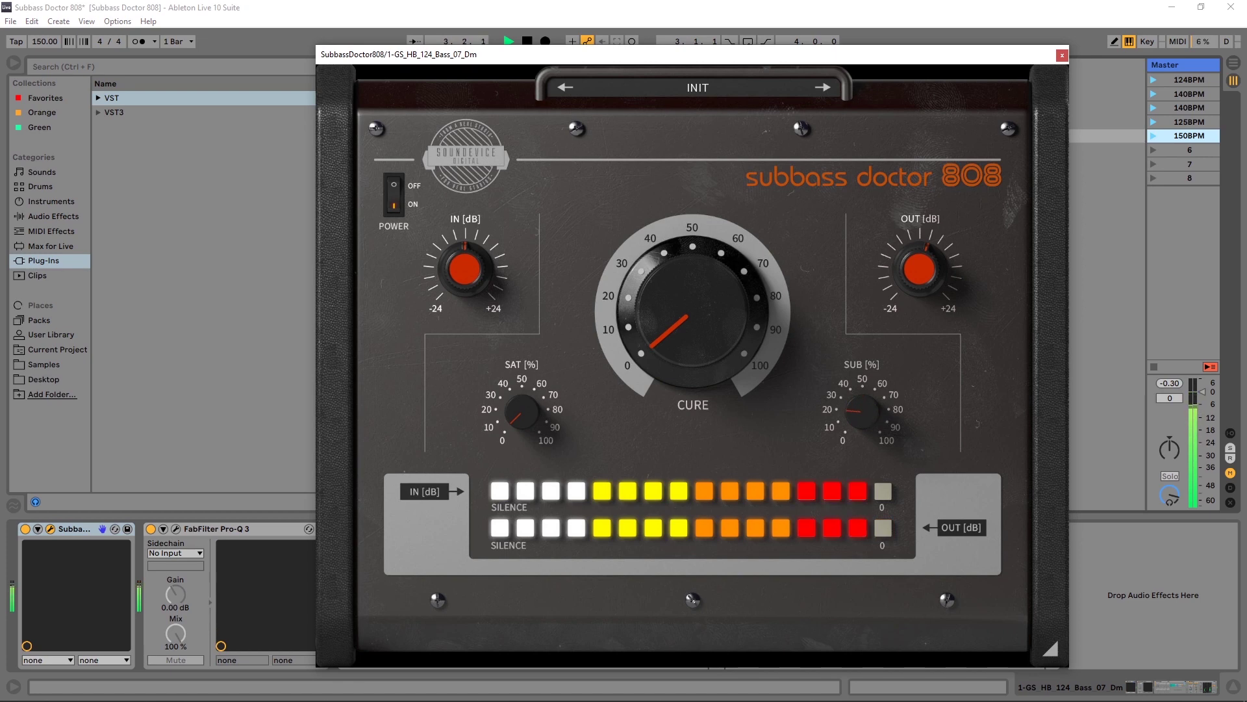
- Compare the 150BPM scene with the plug-in's power off and on, and lower SUB to about 10%
left_click(391, 189)
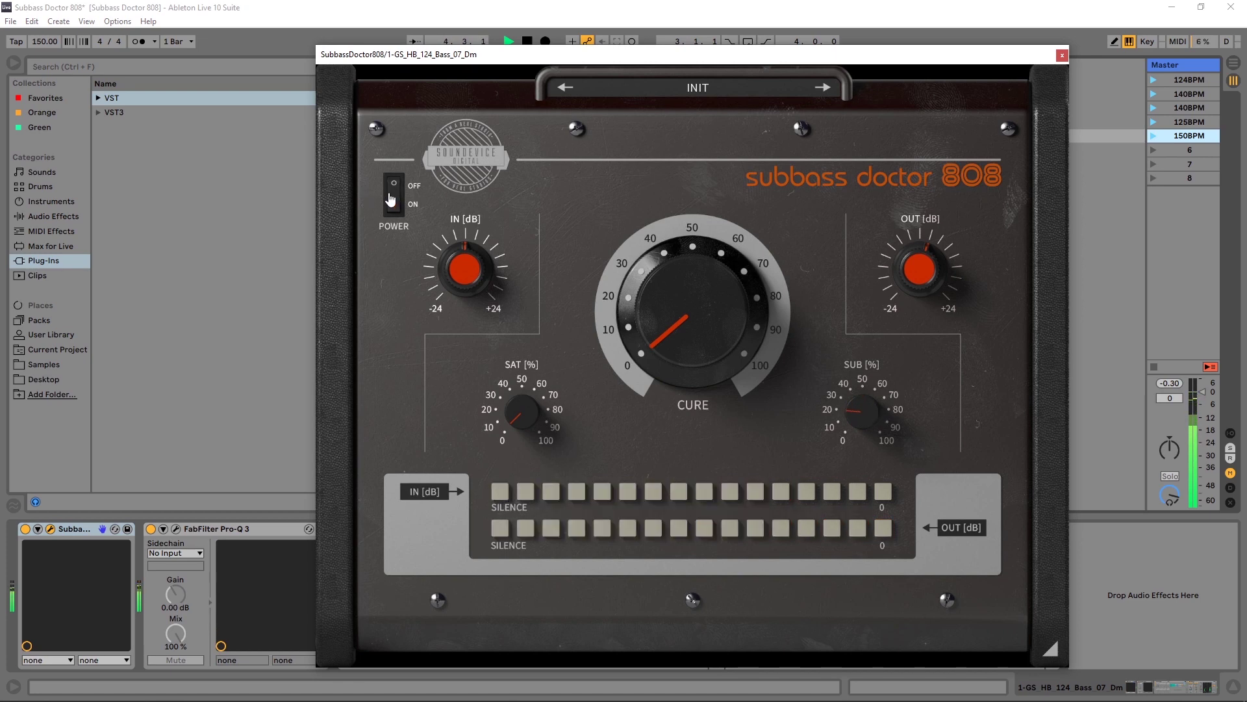
left_click(392, 198)
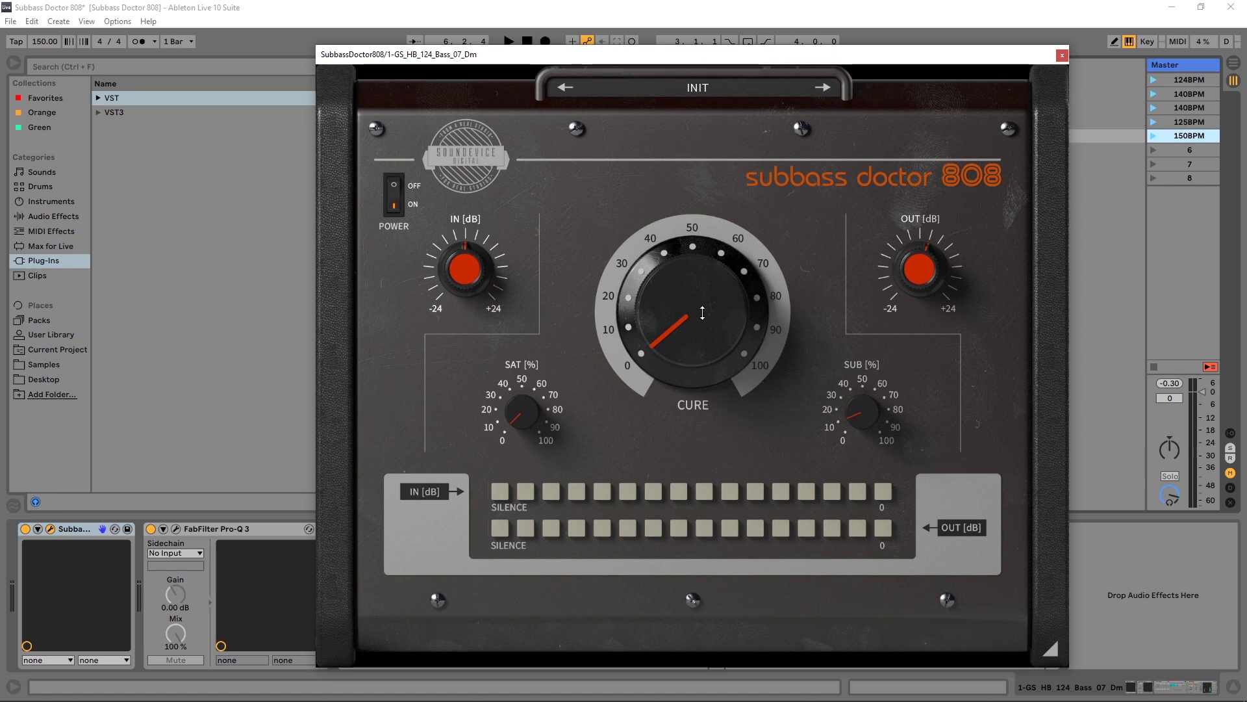
key("space")
left_click_drag(702, 312, 800, 285)
key("space")
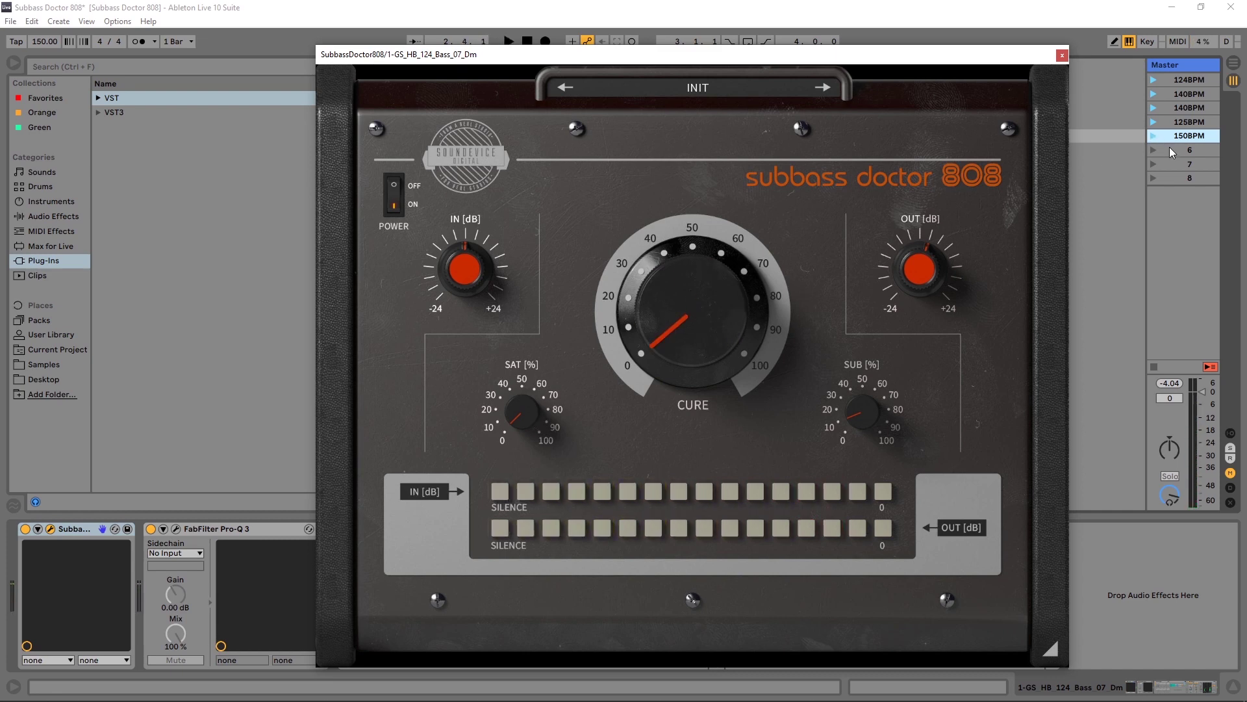
- Replay the 150BPM scene, set SAT to about 65%, and compare the sound with the plug-in's power off and on
left_click(1152, 137)
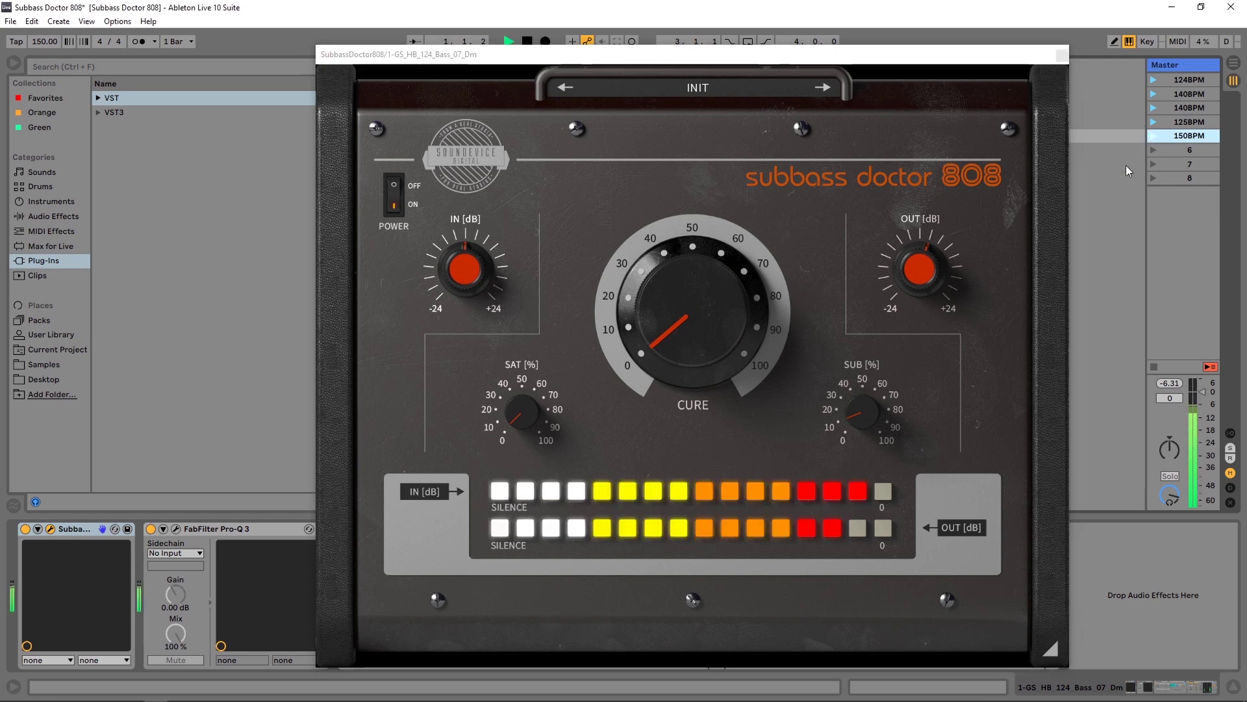
left_click_drag(543, 413, 544, 350)
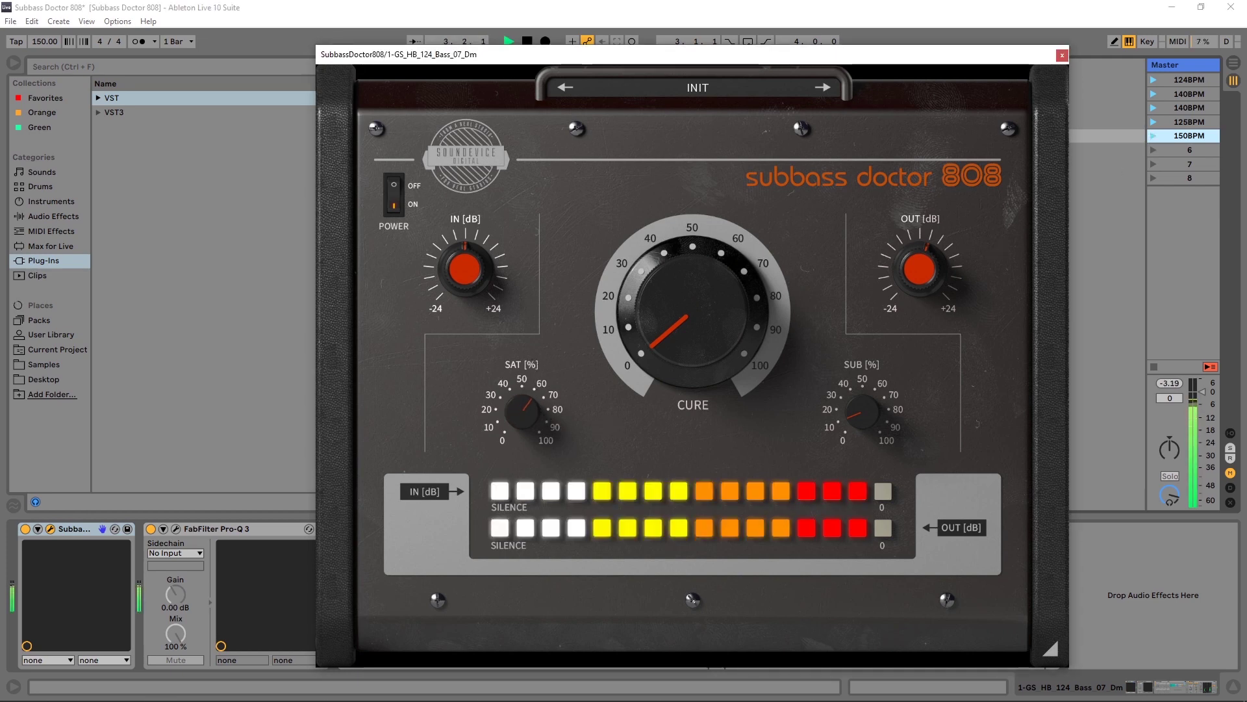
left_click(397, 205)
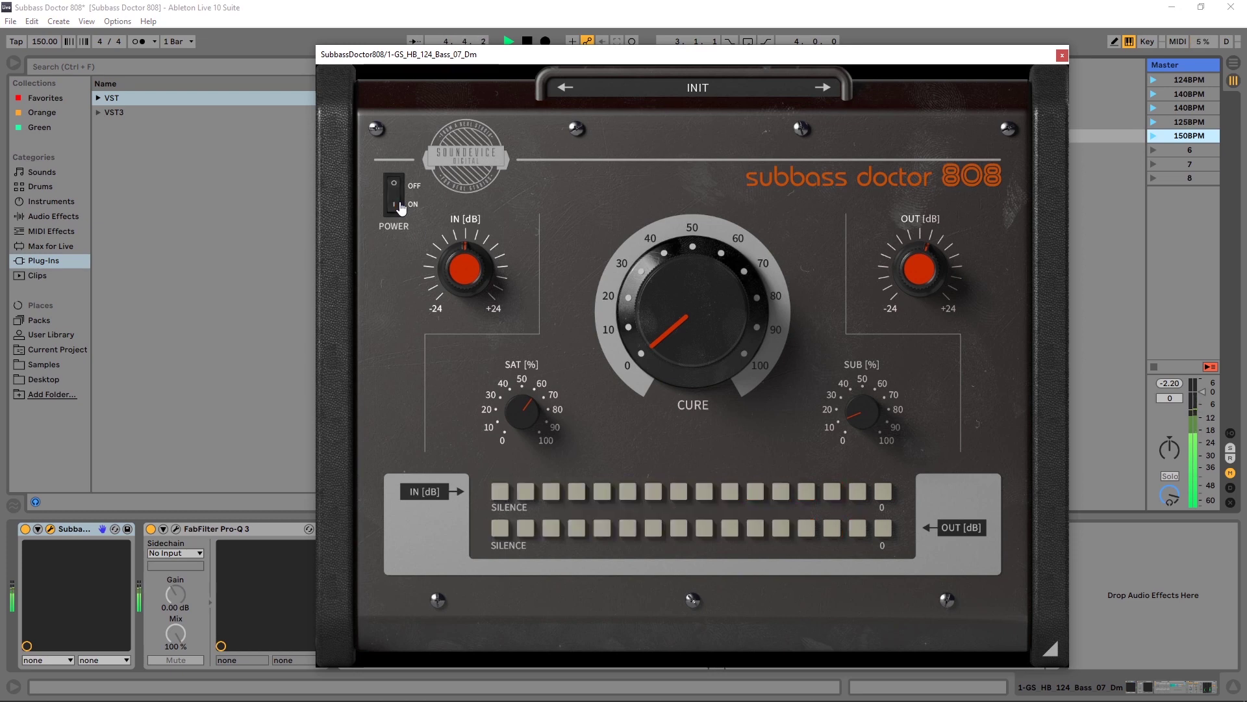
left_click(397, 206)
- Raise SAT to 100%, compare the sound with the plug-in's power off and on, and stop playback
left_click_drag(523, 410, 523, 392)
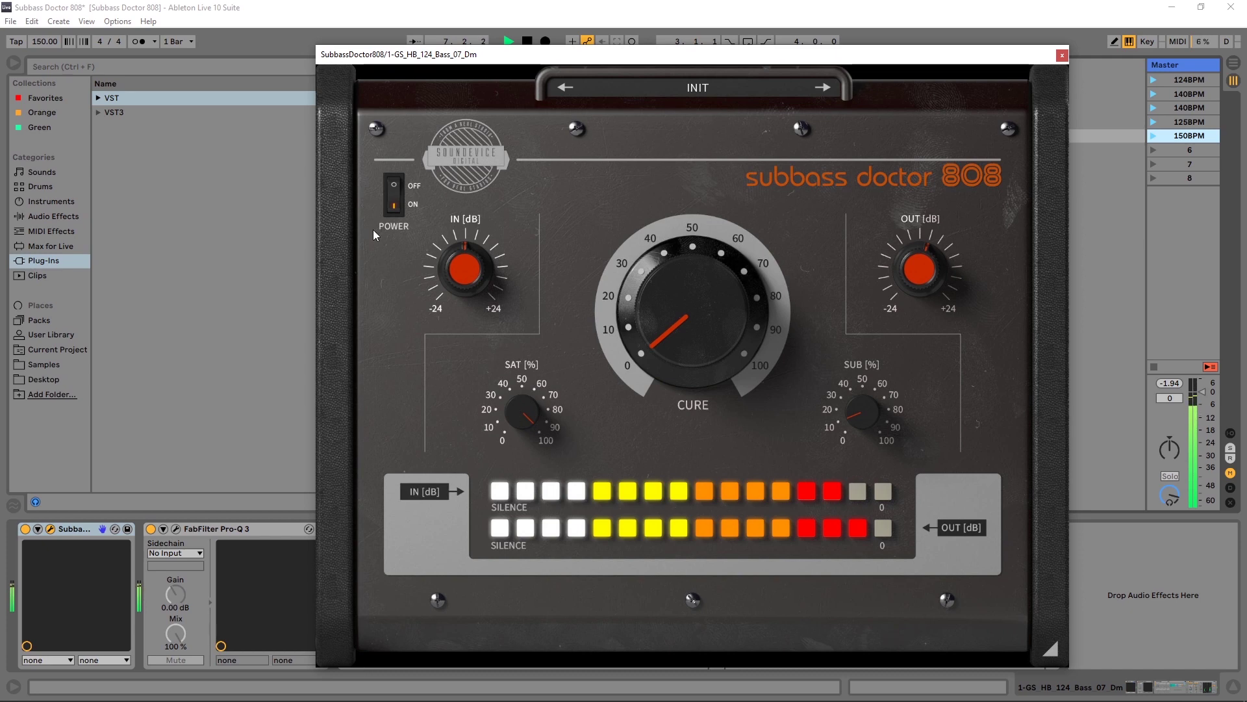
left_click(392, 205)
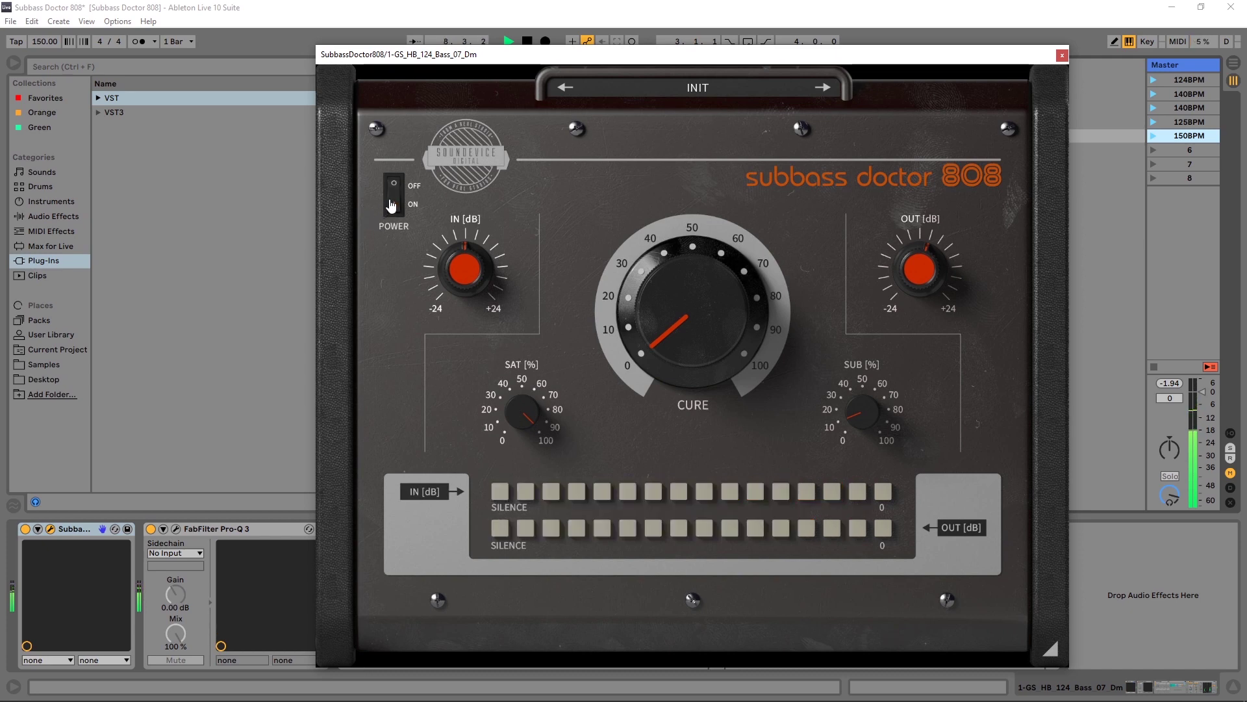
left_click(392, 205)
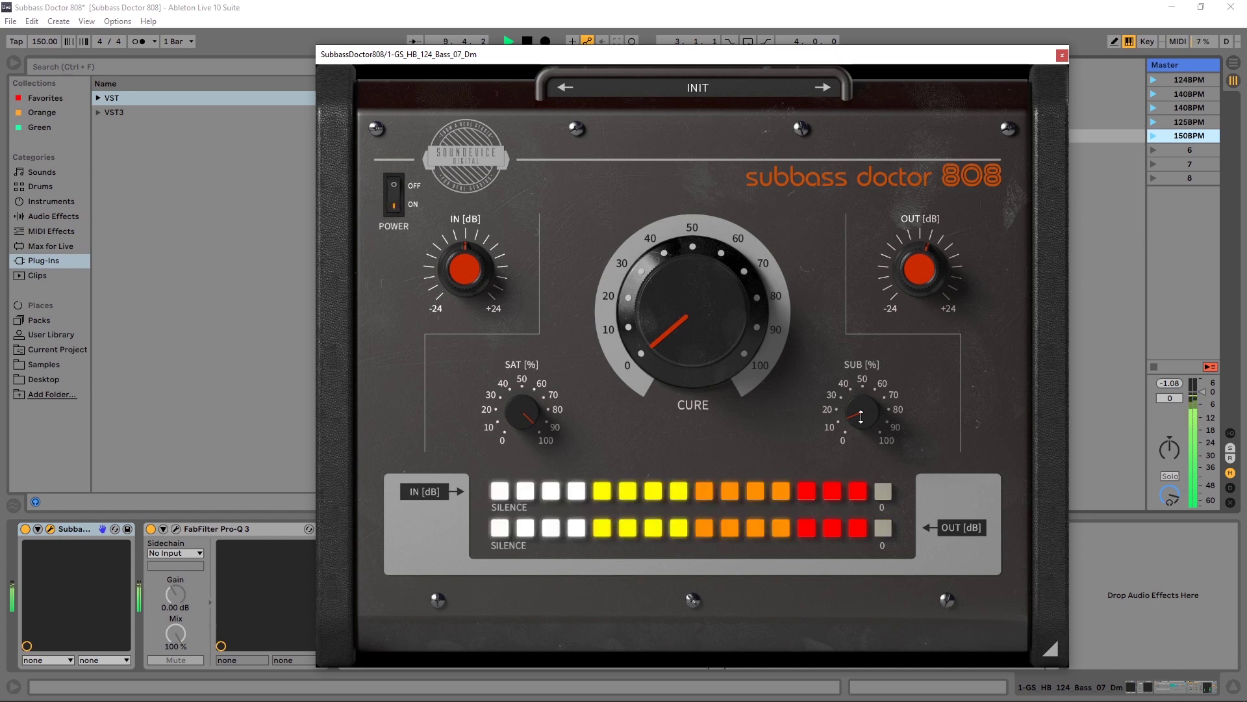
key("space")
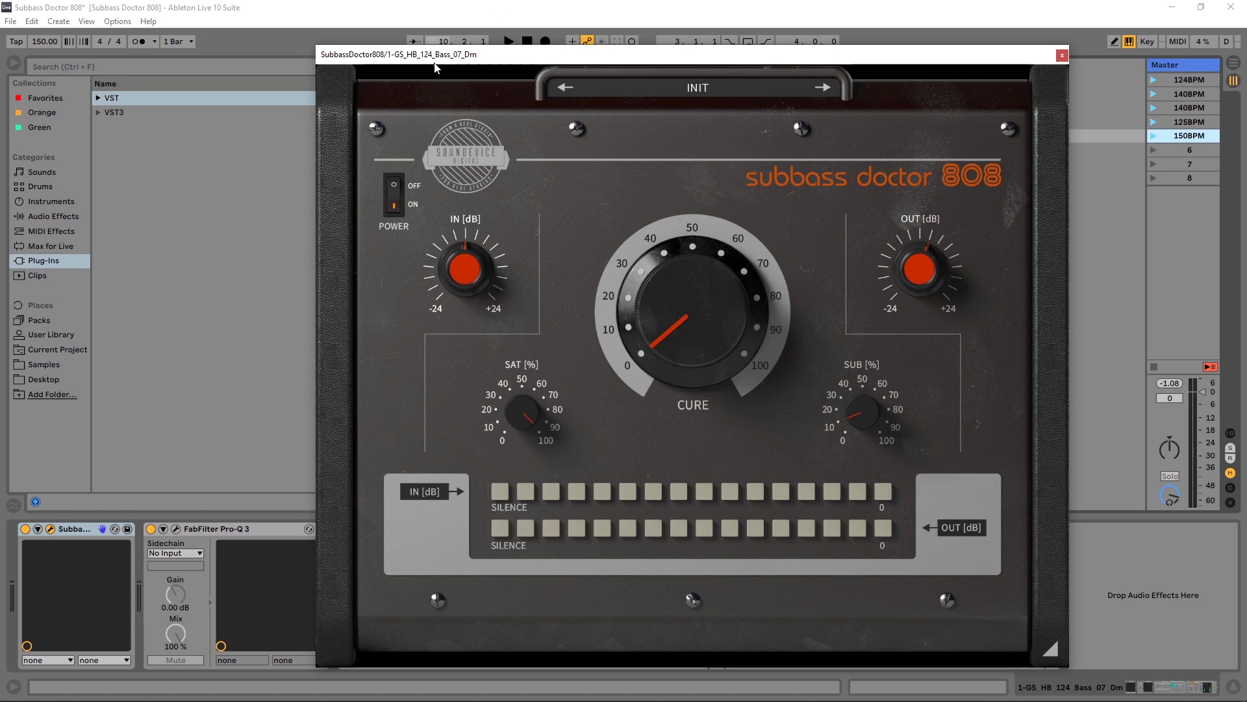
- Open FabFilter Pro-Q 3 on the bass track and arrange it side by side with a shrunken Subbass Doctor 808 window
left_click(175, 528)
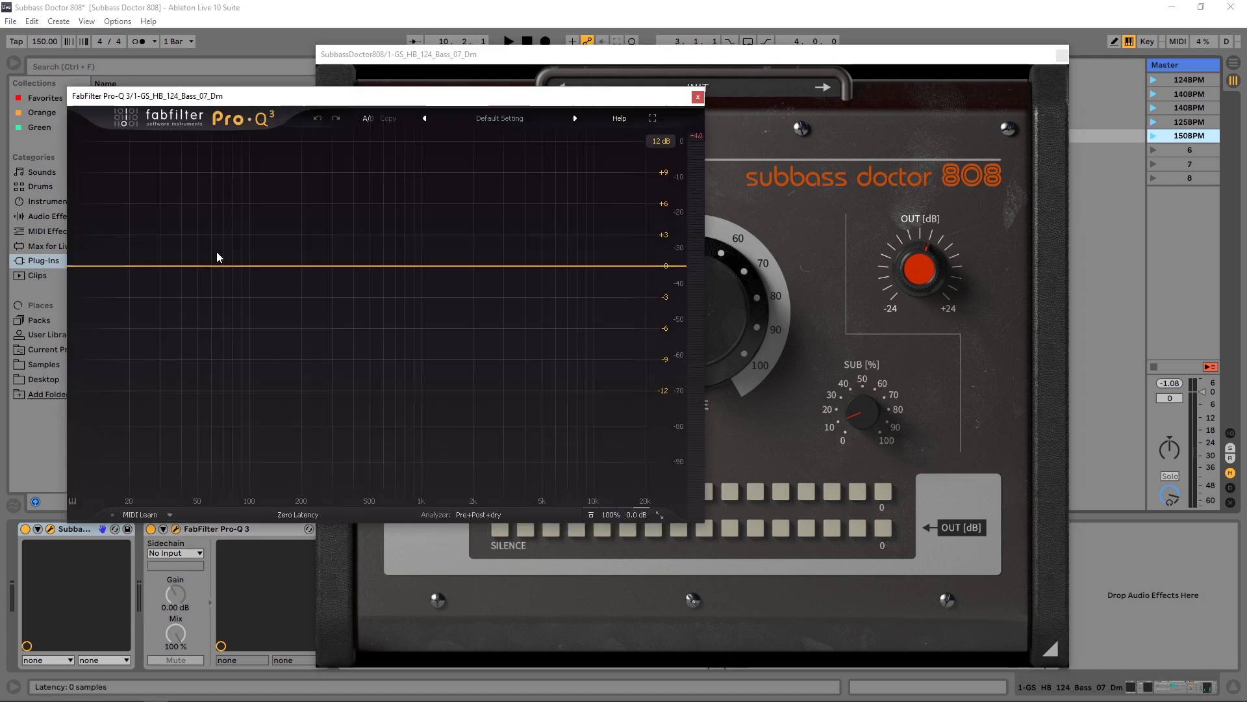
left_click_drag(397, 101, 385, 100)
left_click_drag(447, 57, 504, 51)
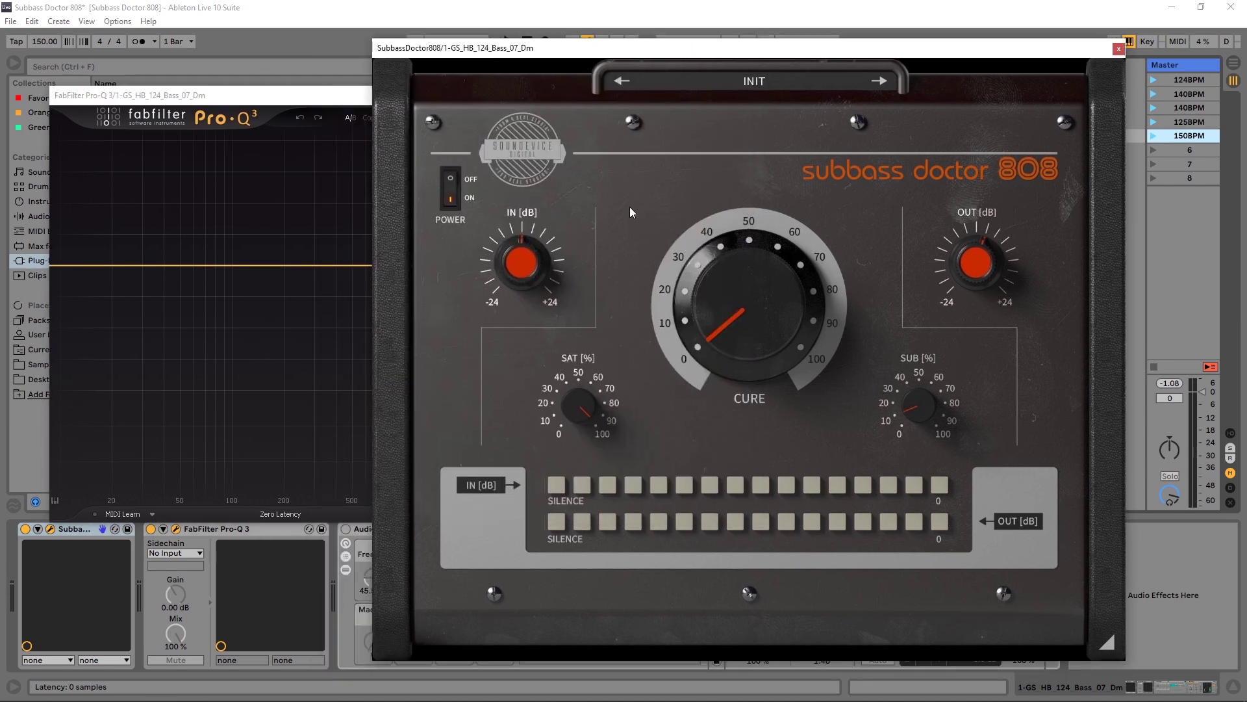
left_click_drag(1120, 656, 808, 455)
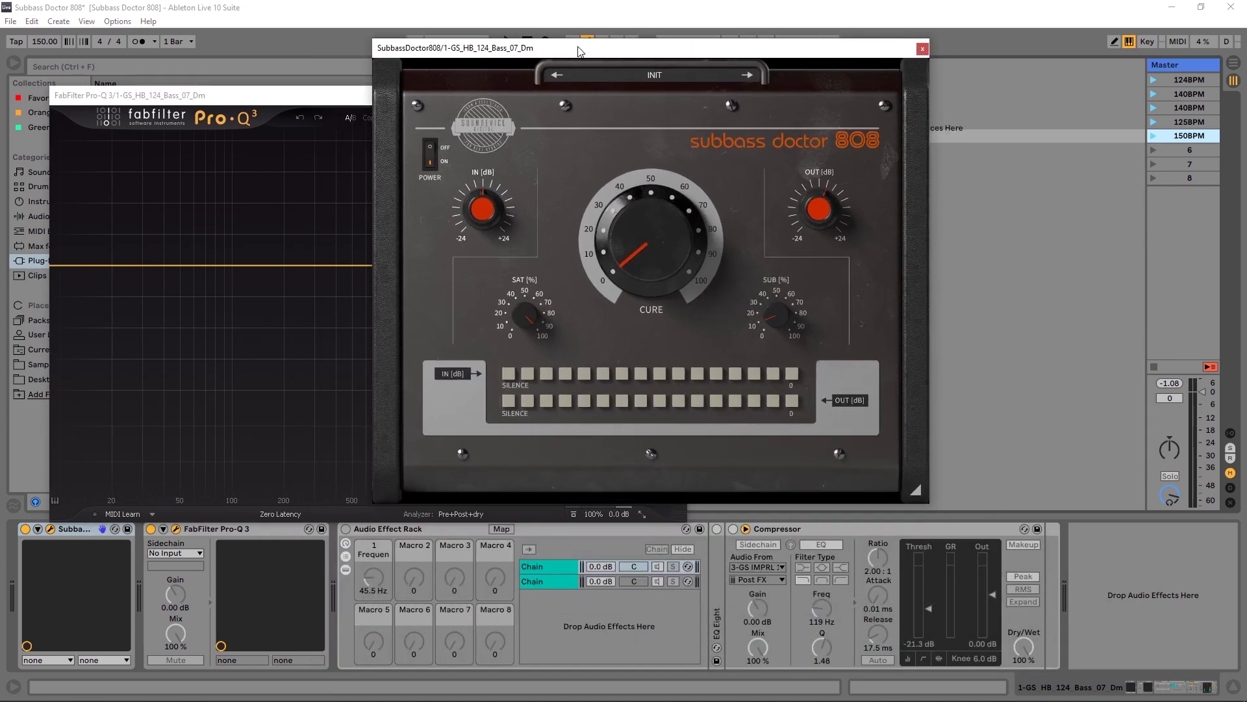
left_click_drag(573, 50, 874, 91)
left_click_drag(551, 103, 526, 102)
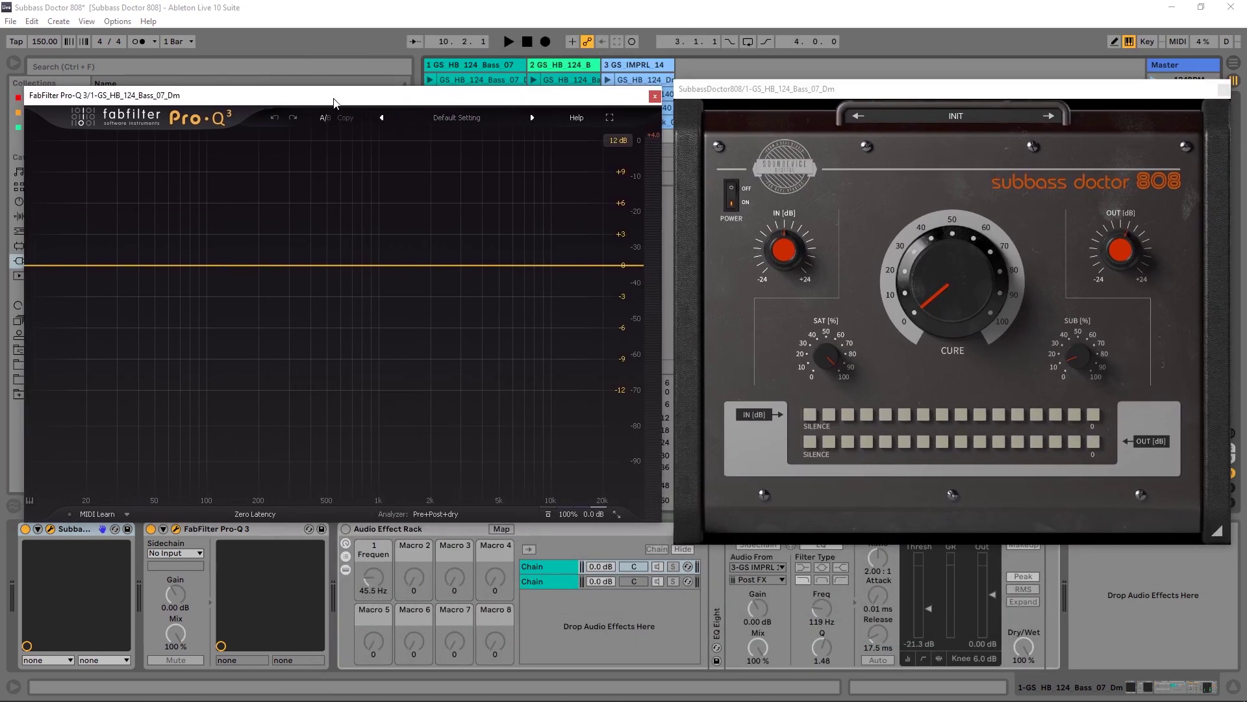
- Examine the device chains of the first two bass tracks, and play the loop to view its spectrum in Pro-Q 3
left_click(489, 68)
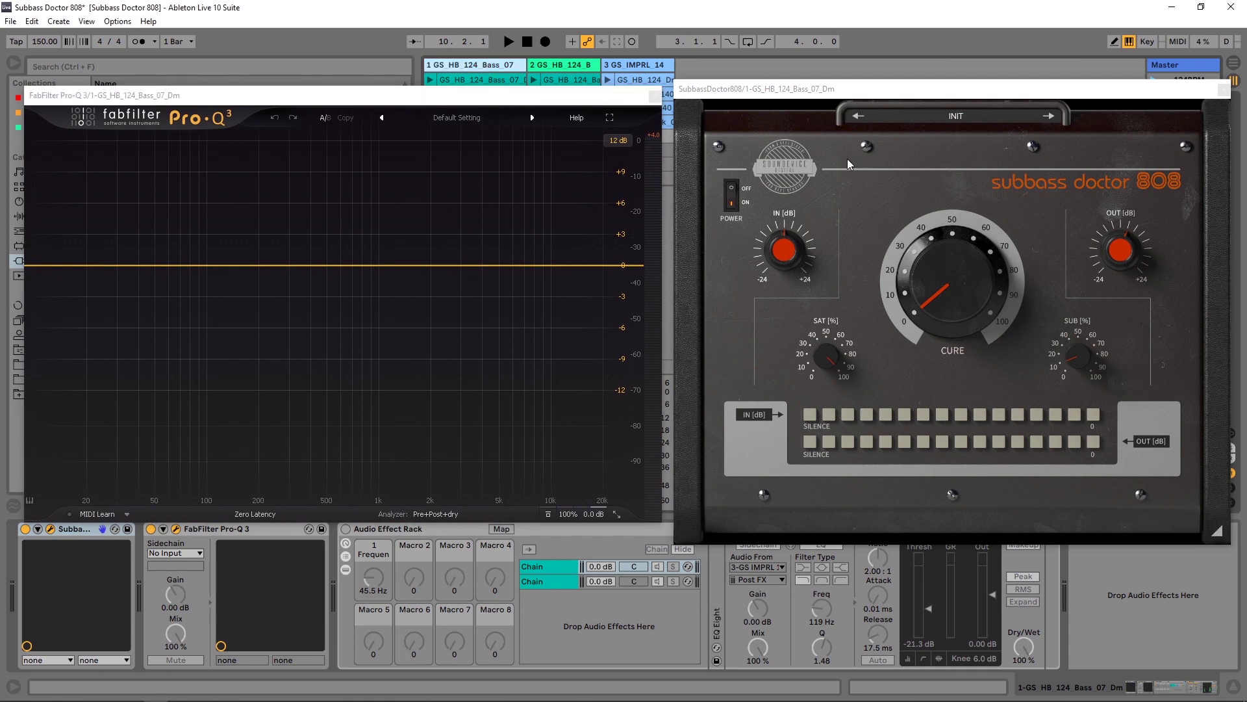
left_click(570, 65)
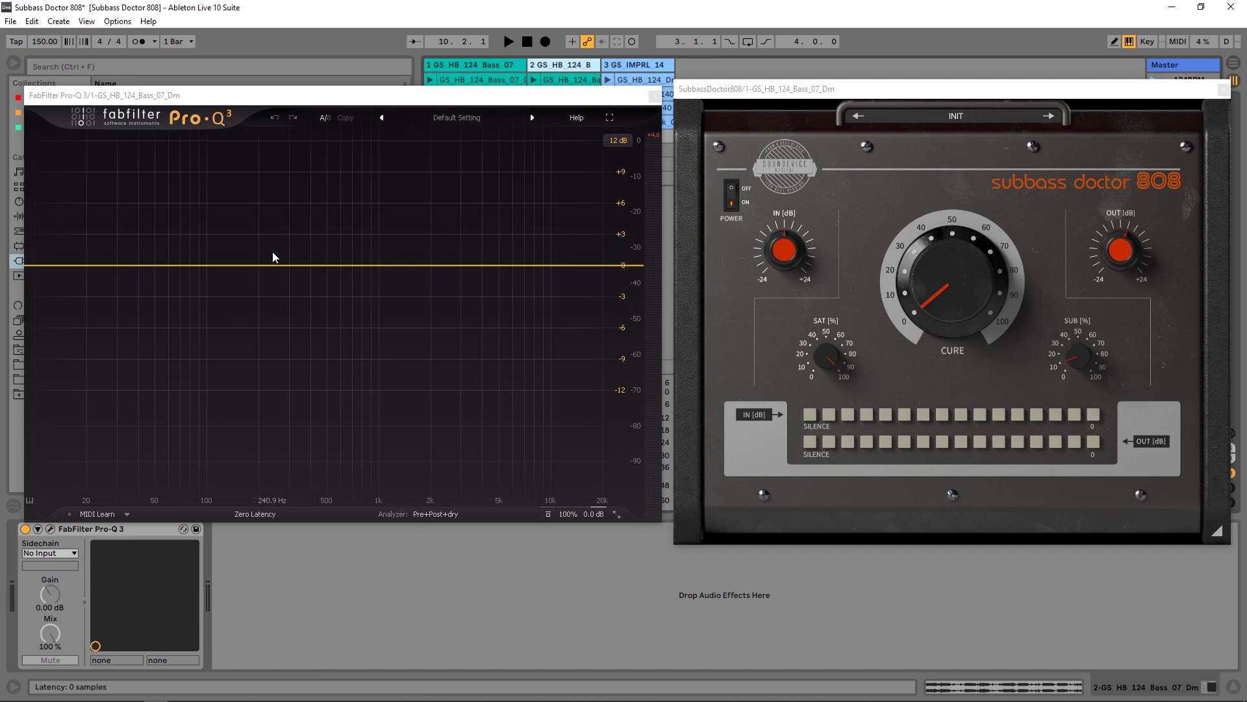
left_click(456, 65)
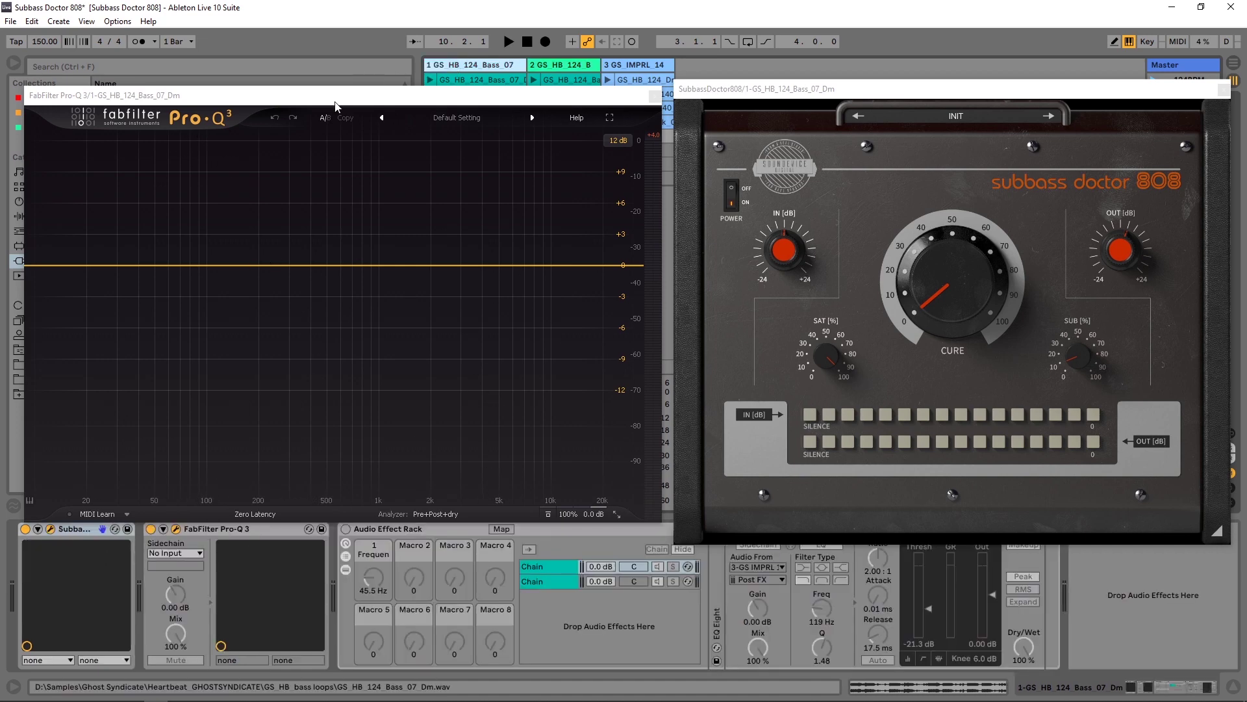
key("space")
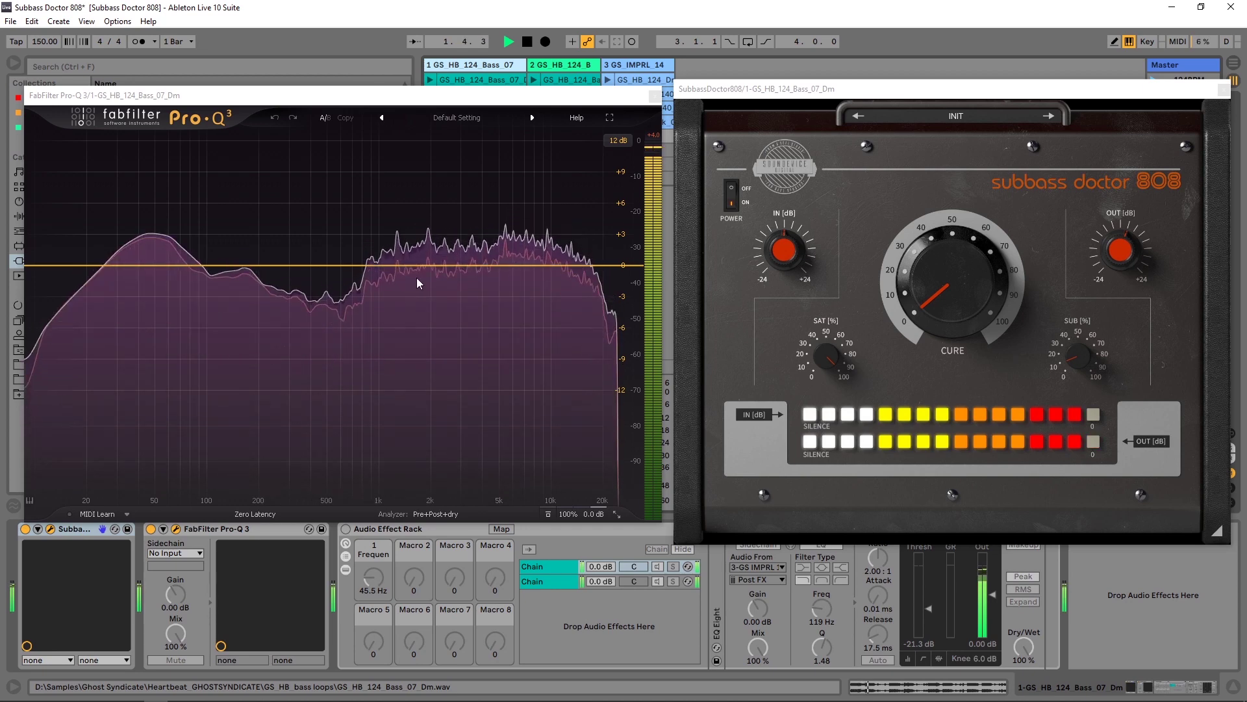
key("space")
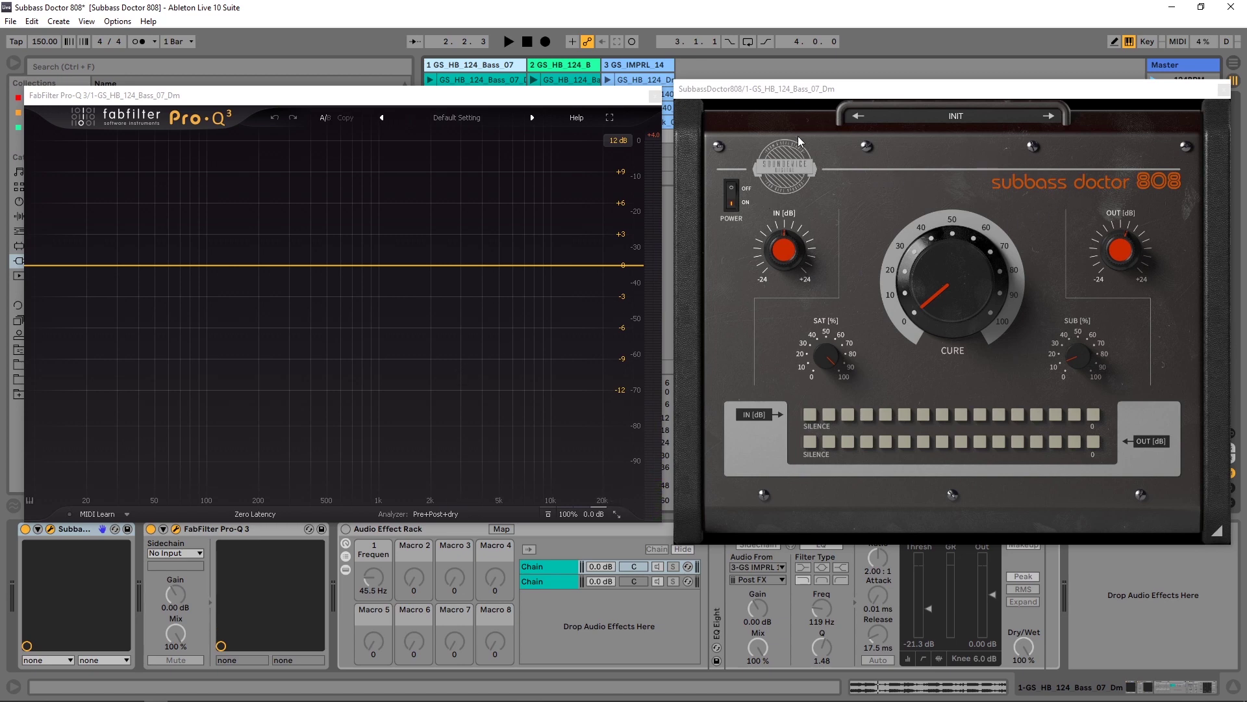
- Play the 124BPM scene with SAT and SUB at 0%, keeping the Subbass Doctor 808 window beside the analyzer
left_click_drag(1135, 86, 1123, 192)
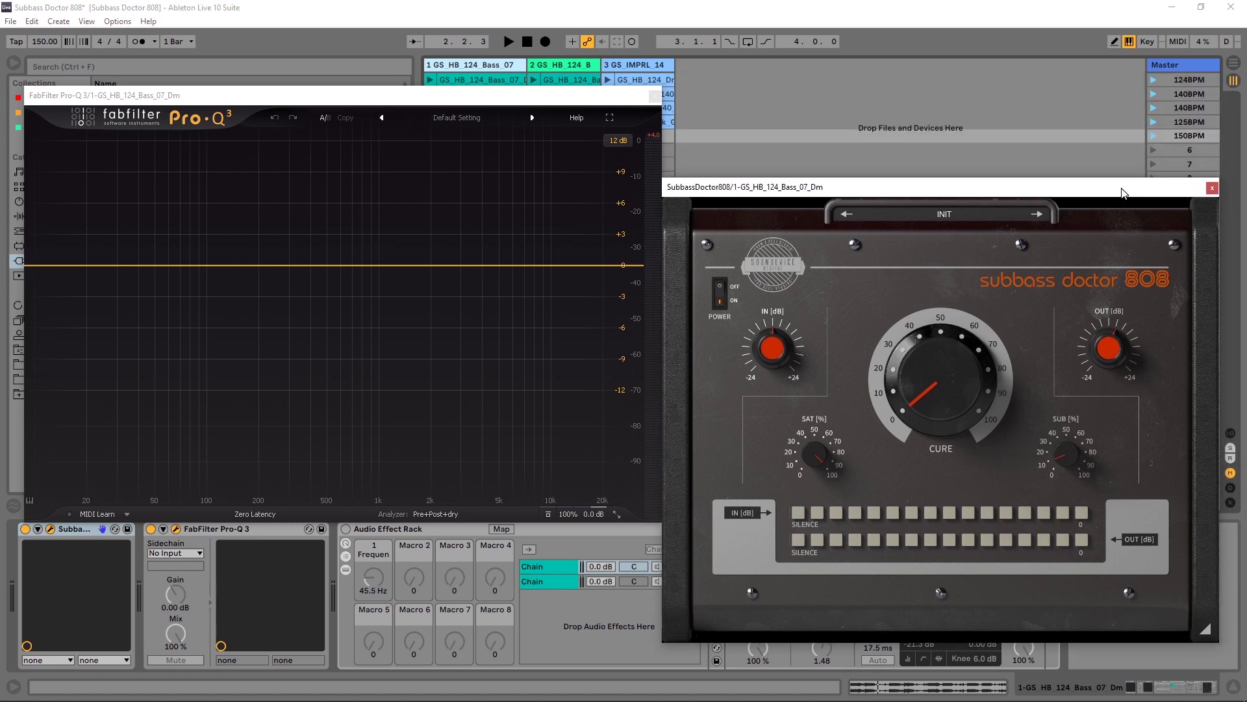
left_click(1151, 80)
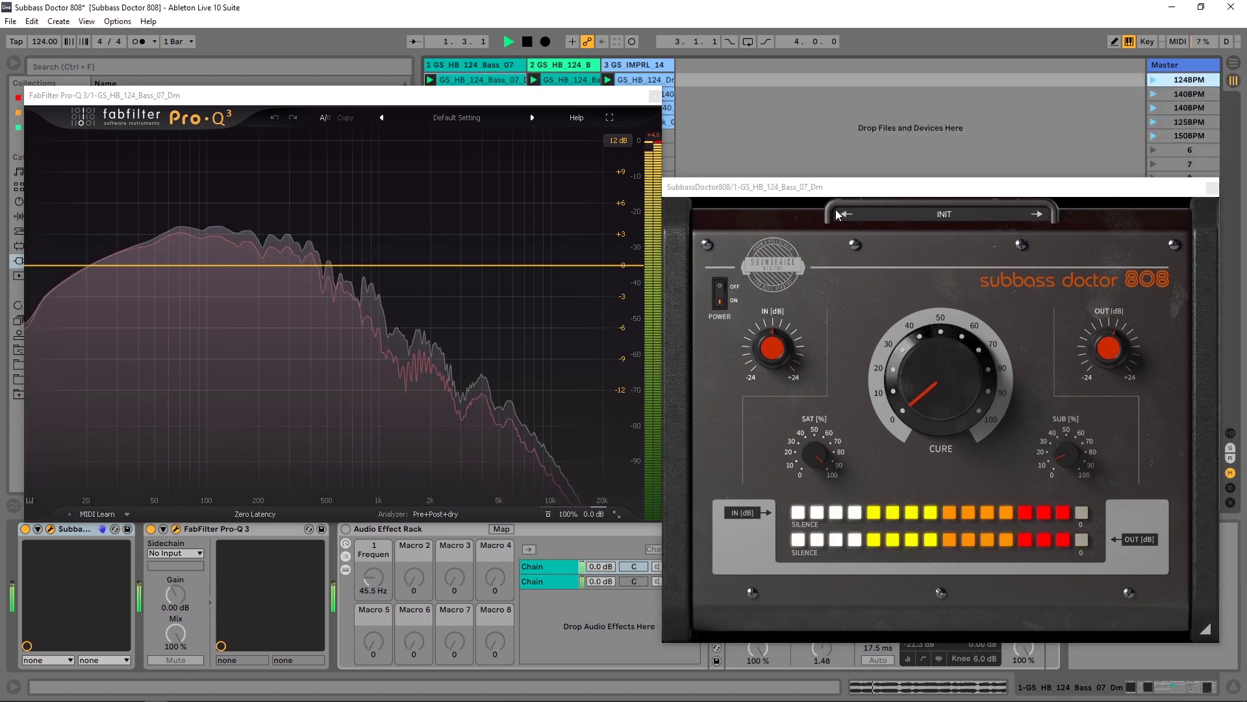
left_click_drag(833, 192, 842, 104)
key("space")
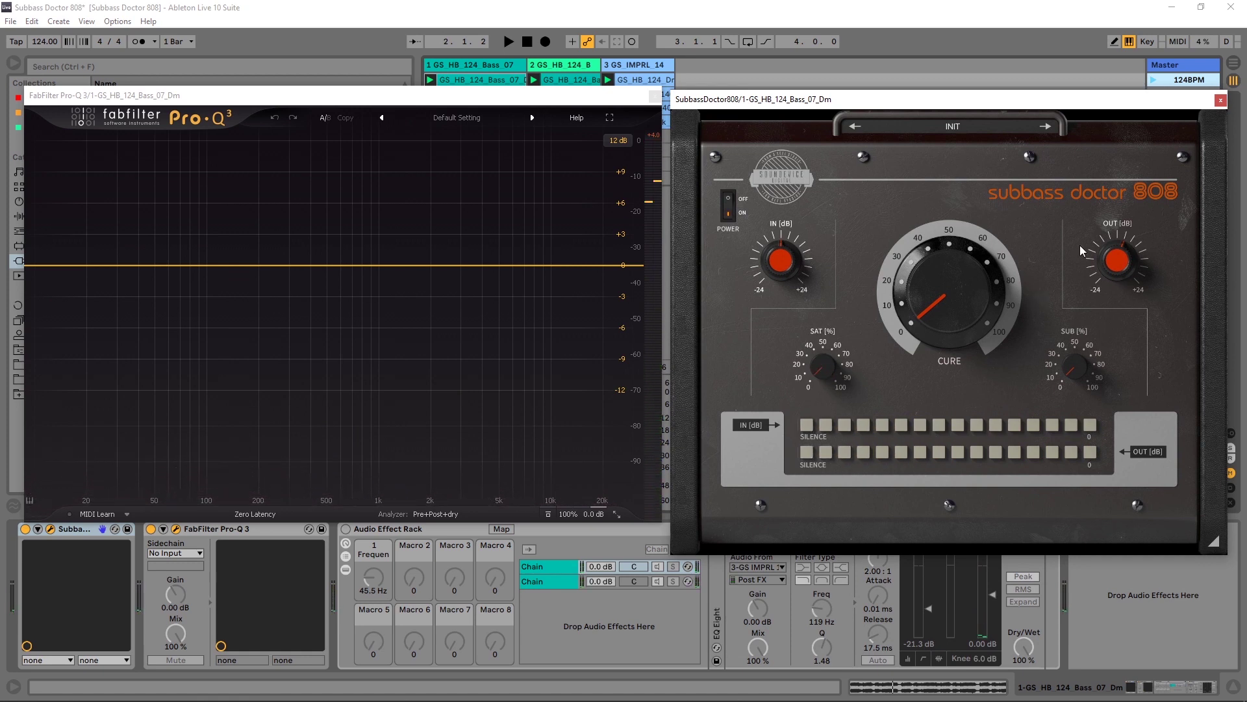
- Play the 124BPM loop to examine its spectrum, and check the exact OUT gain value without changing it
key("space")
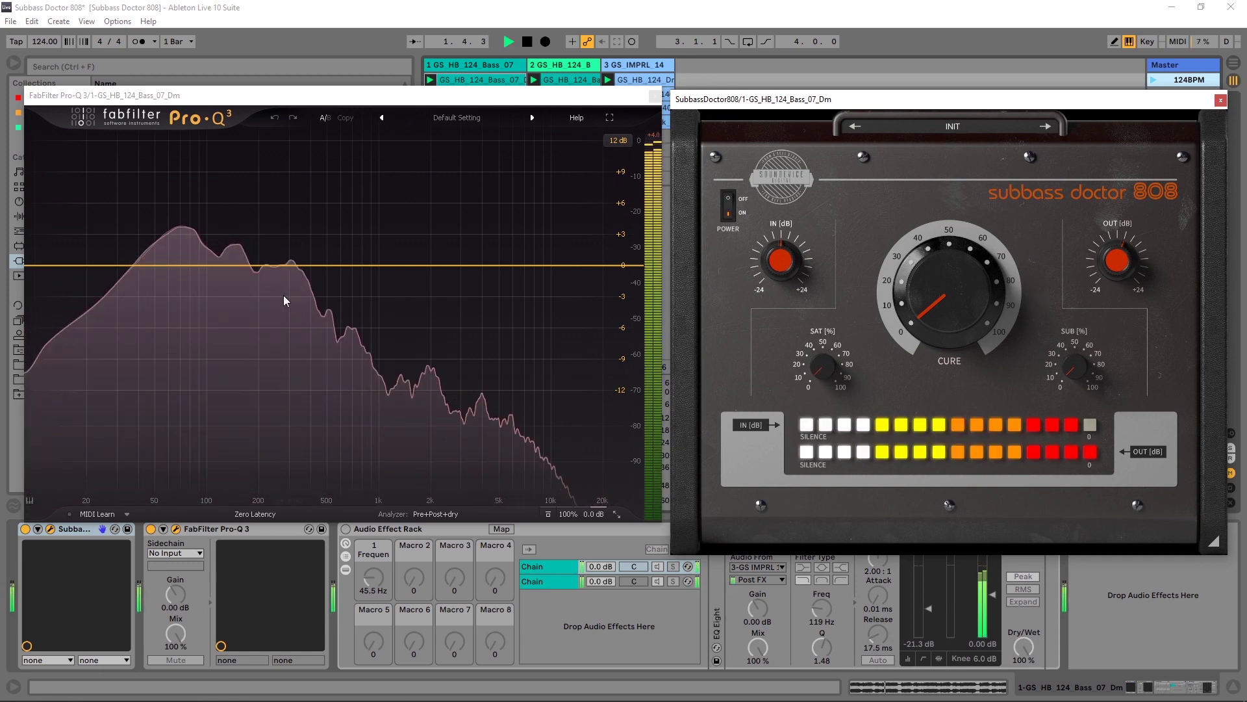
key("space")
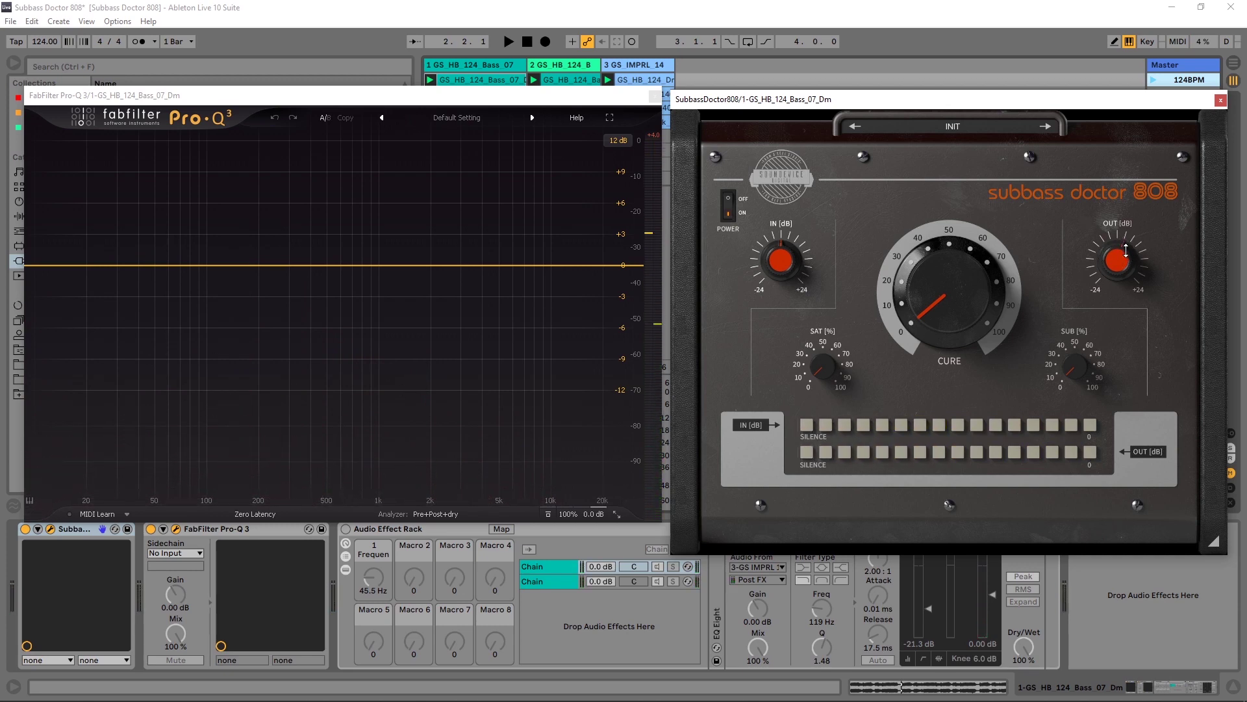
double_click(1121, 260)
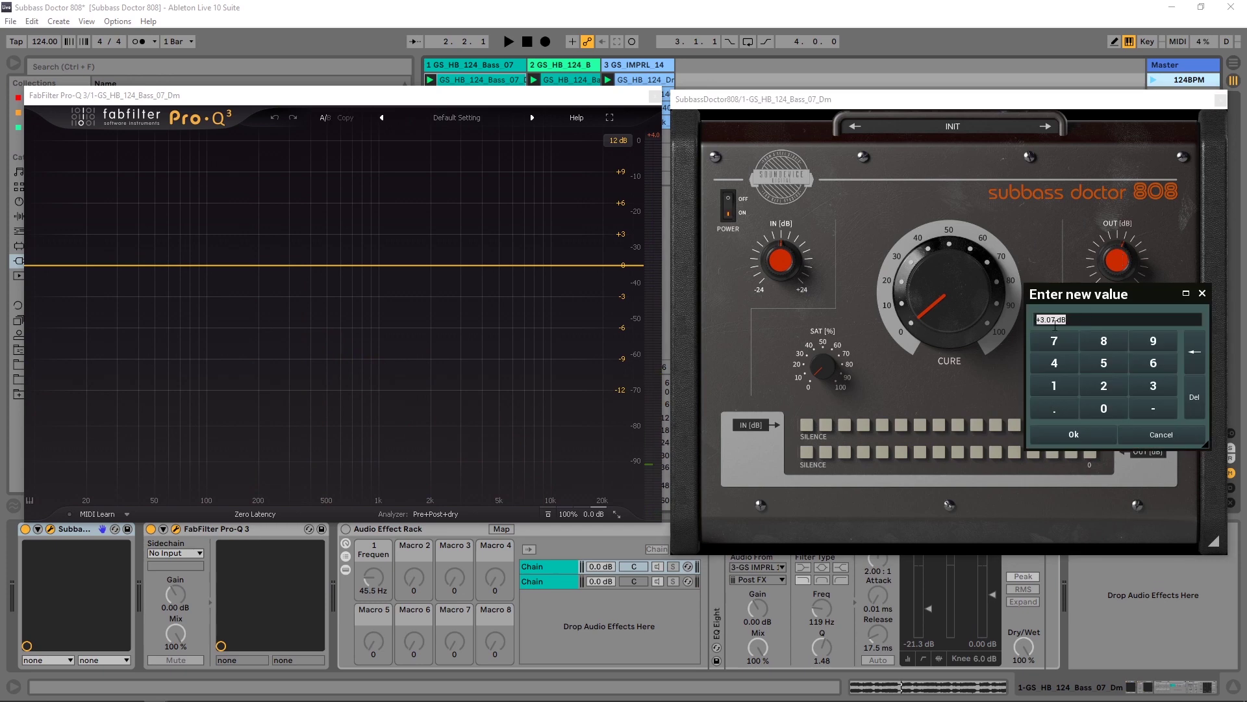
left_click(1201, 293)
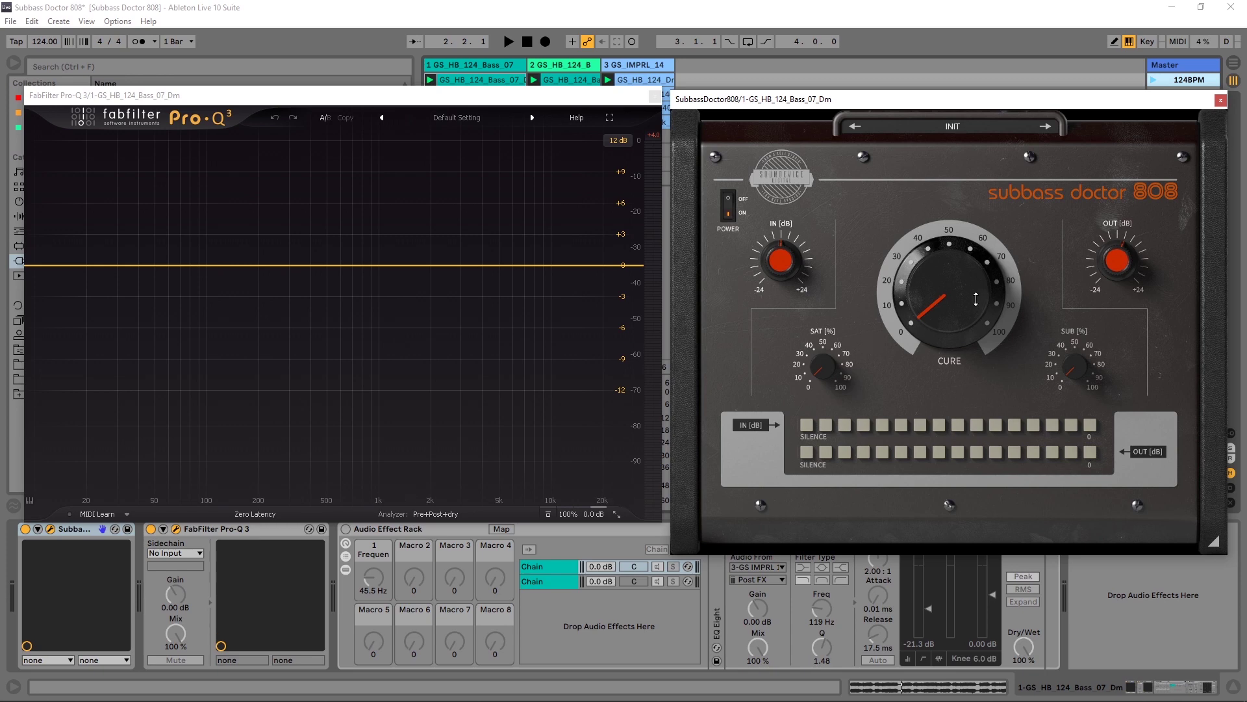
- Play the 124BPM loop and audition CURE at 100% against the analyzer, returning it to 0%
key("space")
left_click_drag(958, 317, 958, 171)
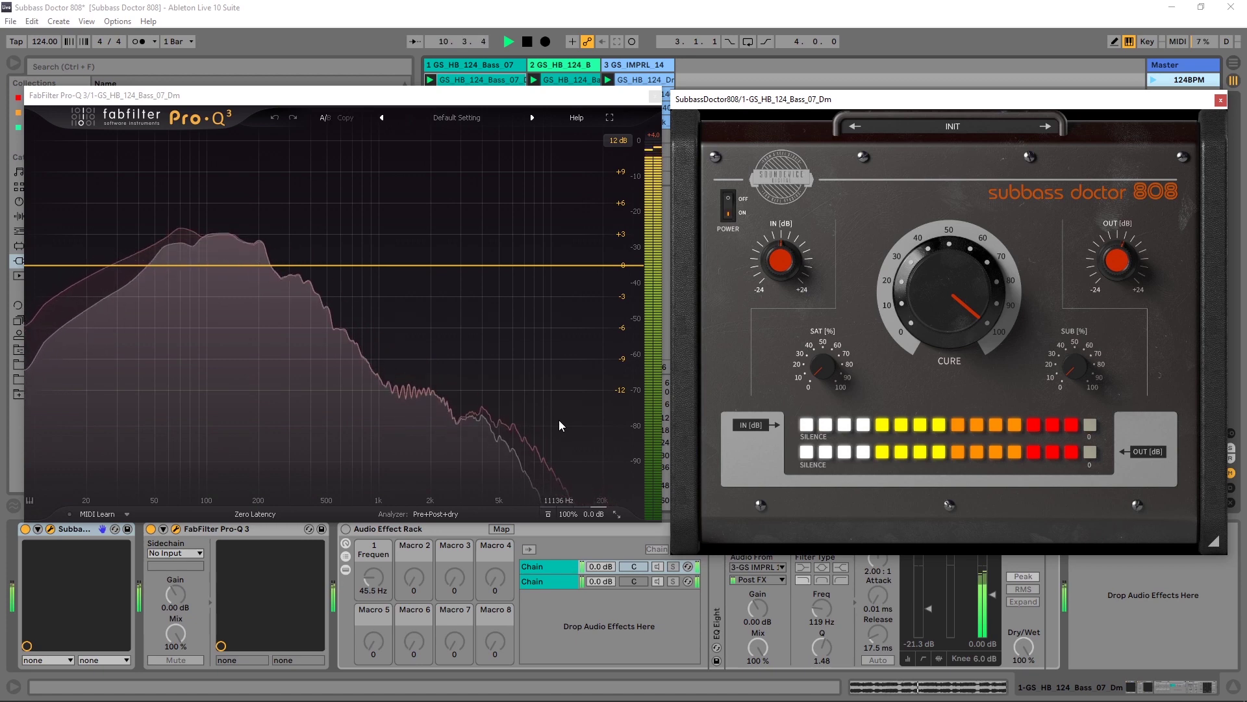
double_click(952, 284)
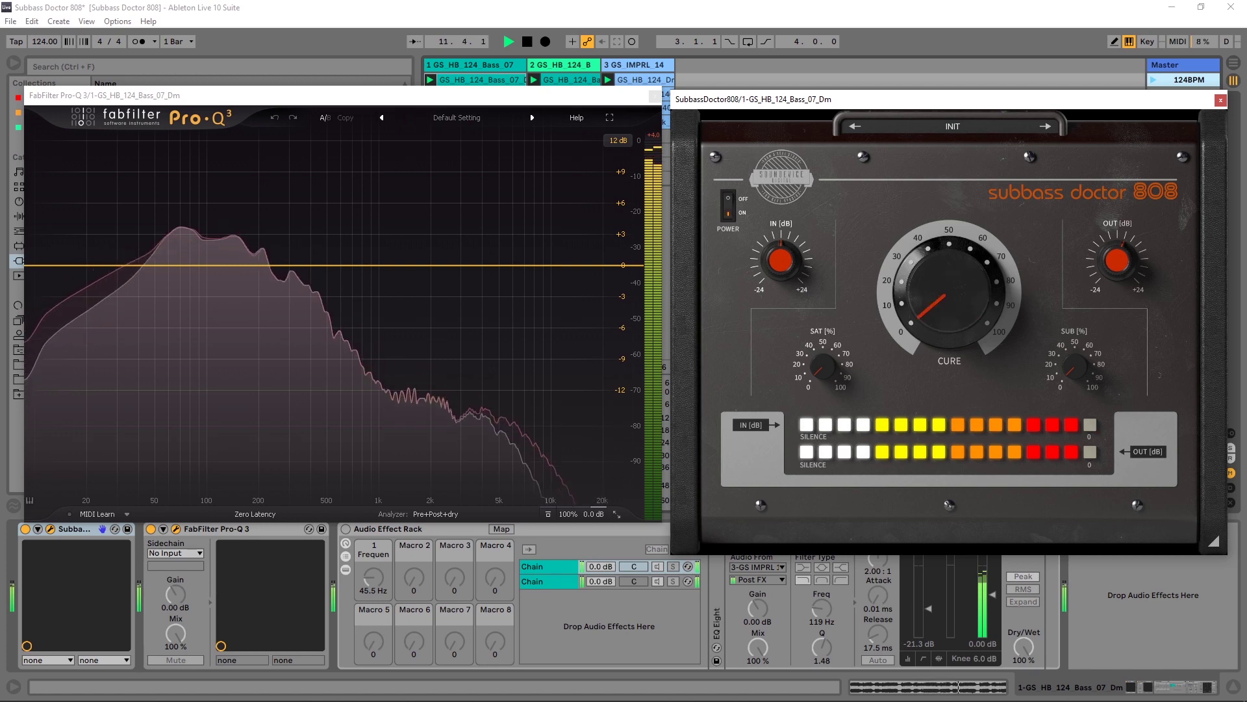
- Audition SAT at about 65% on the 124BPM loop while watching the spectrum, and return it to 0%
left_click_drag(826, 381, 826, 318)
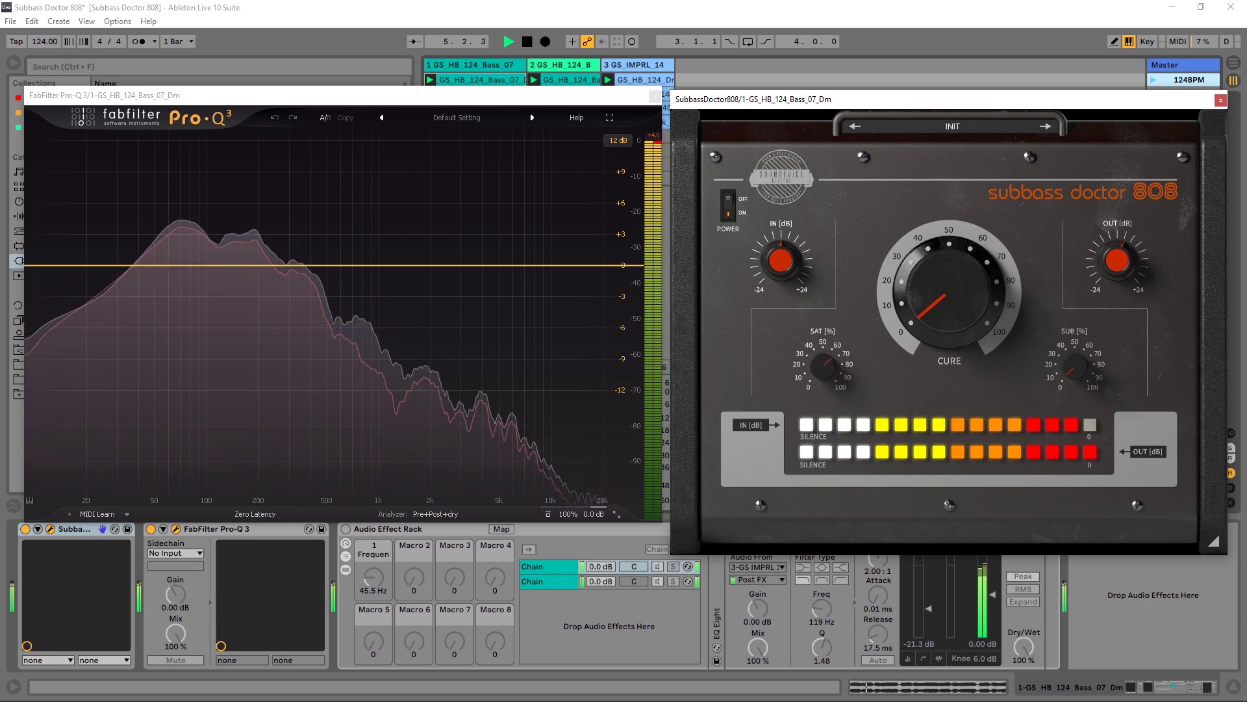
left_click_drag(816, 346, 810, 359)
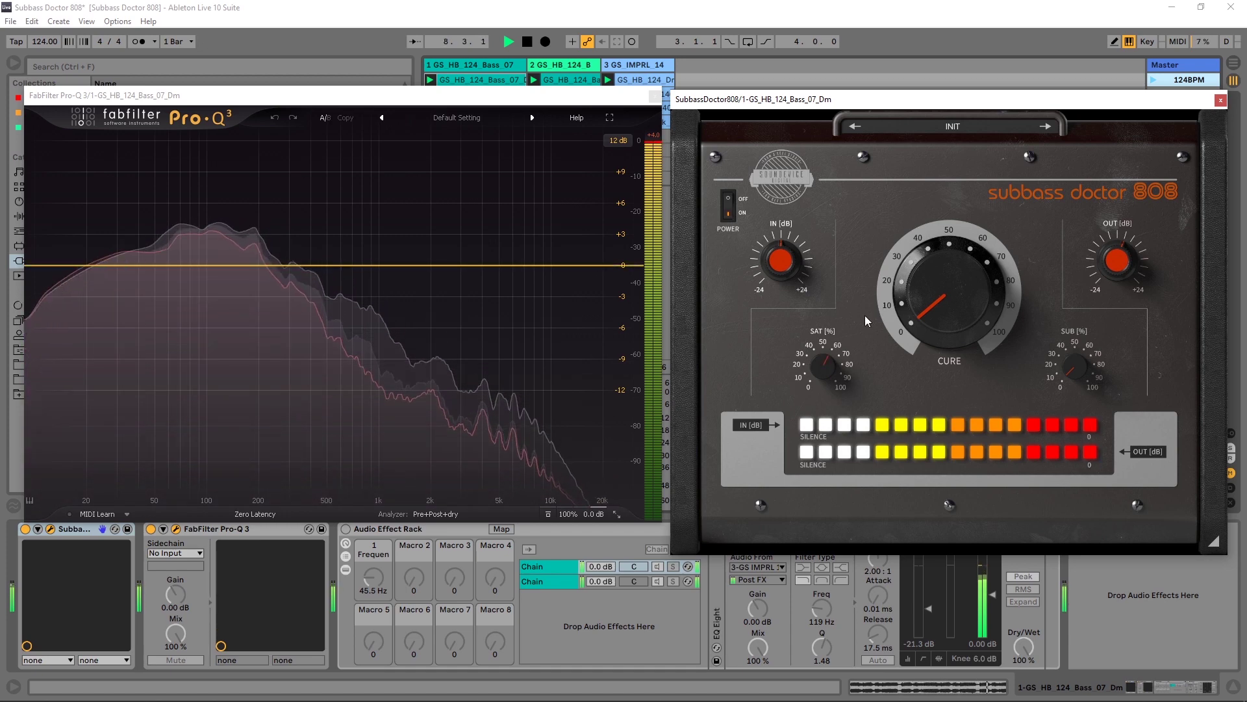
left_click_drag(835, 367, 834, 385)
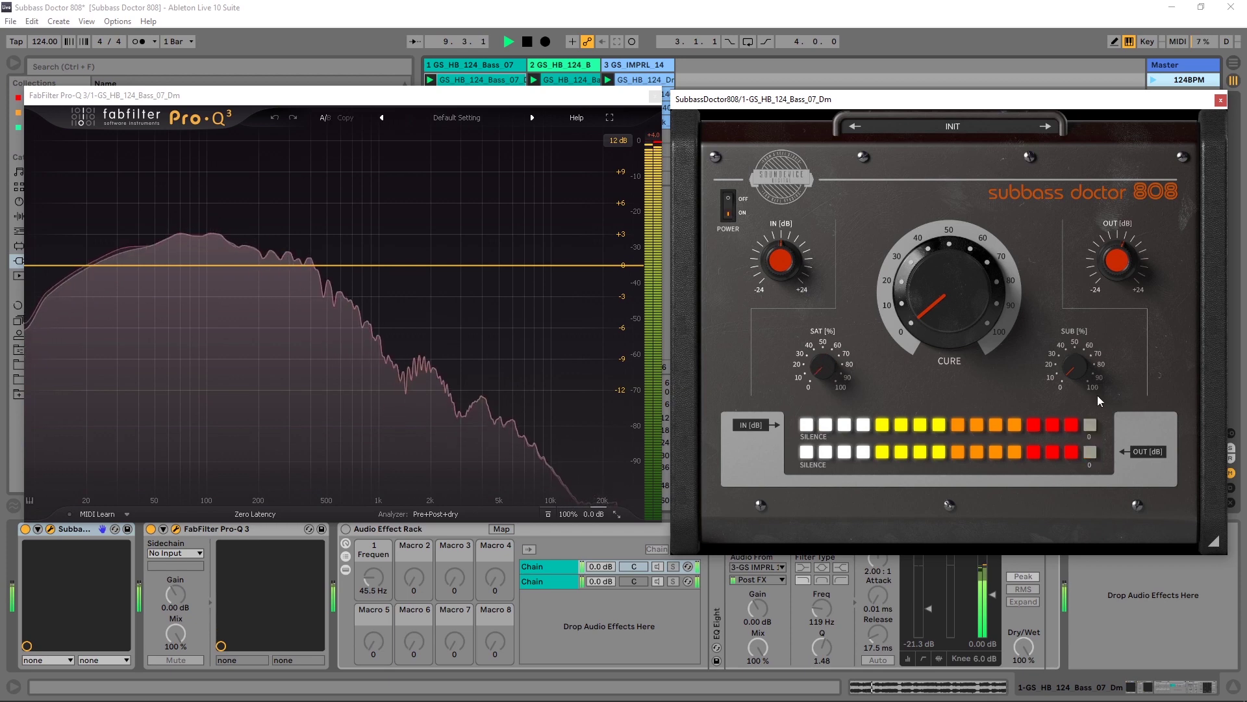
- Audition SUB at 100% on the 124BPM loop, lower it to about 20%, and stop playback
left_click_drag(1083, 372, 1083, 309)
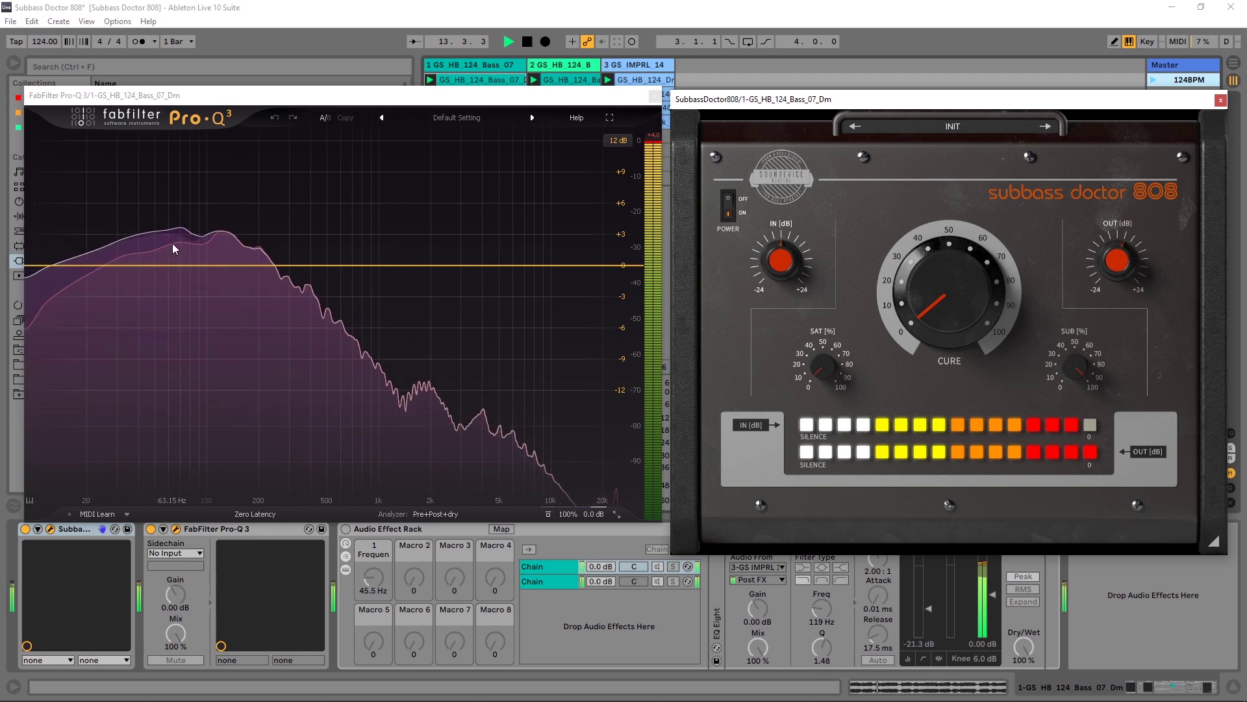
left_click_drag(1073, 364, 1074, 363)
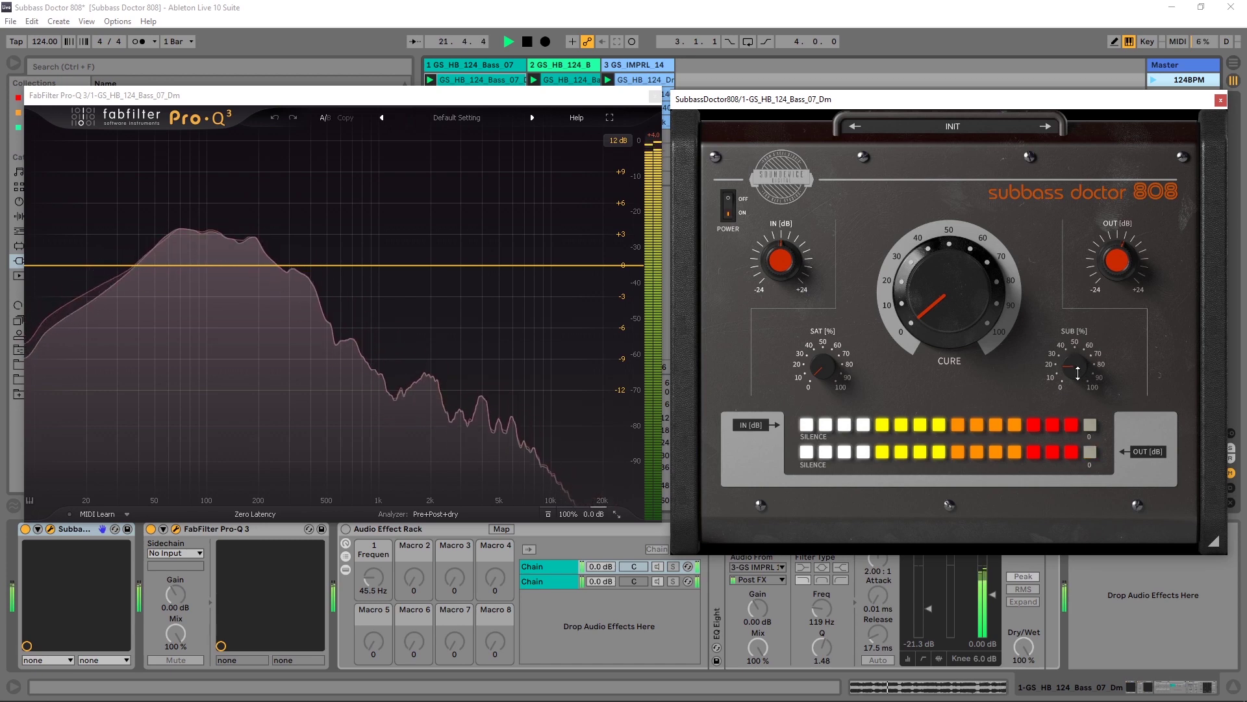
key("space")
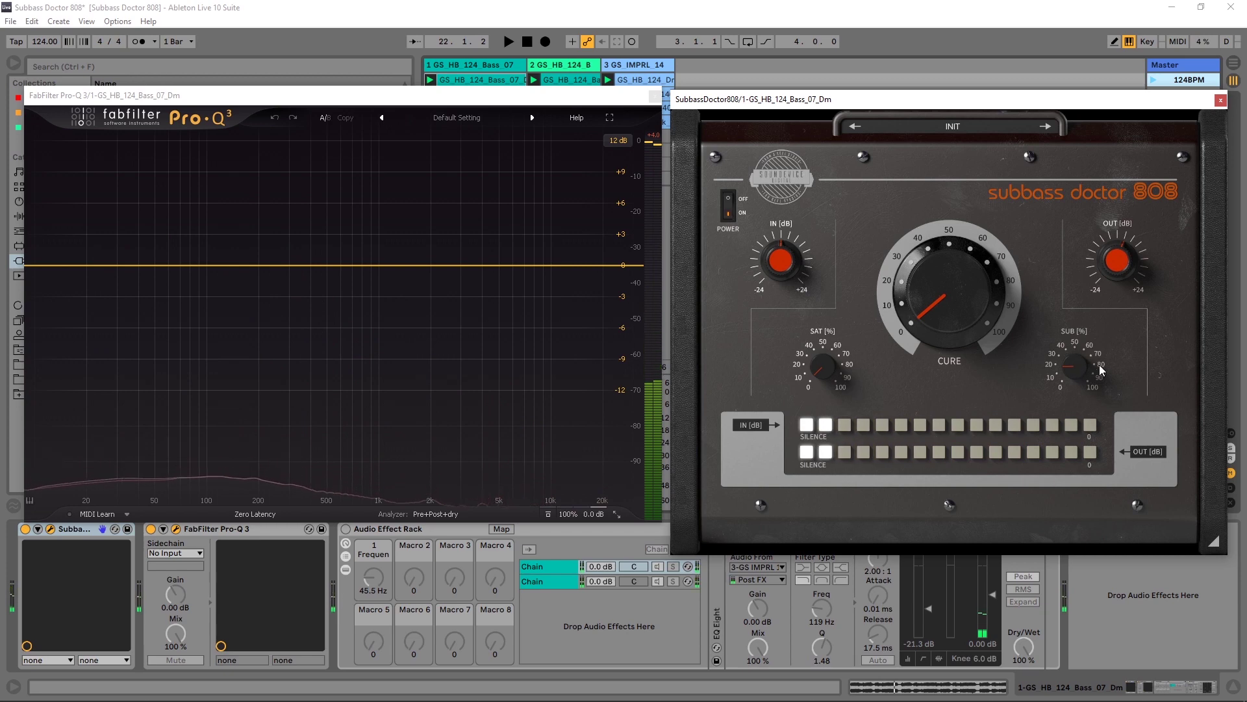